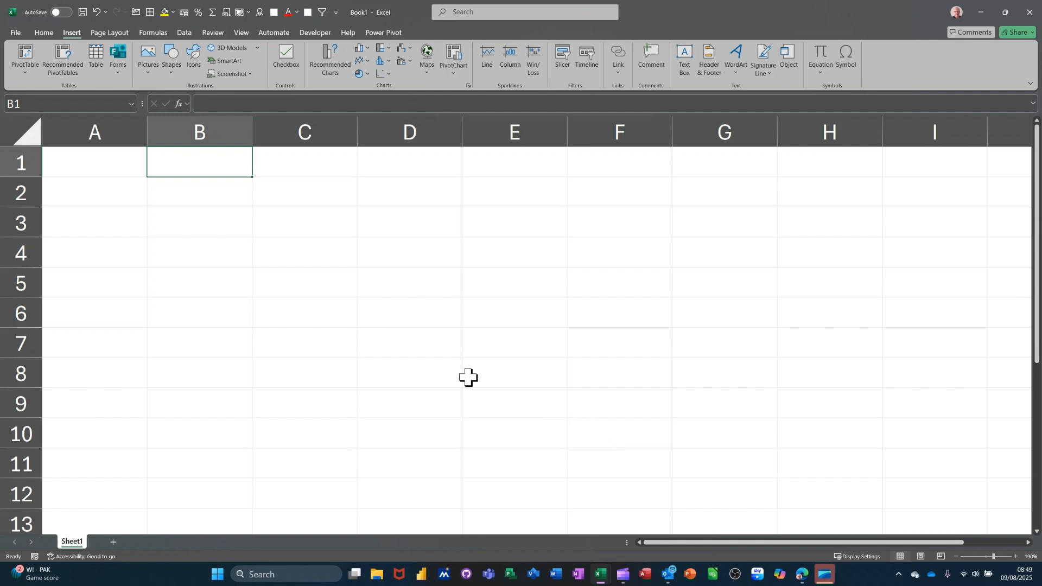
Step: Enter the first person's name in B2 and autofill the list of names down to B8
{"action": "left_click", "coordinate": [206, 199]}
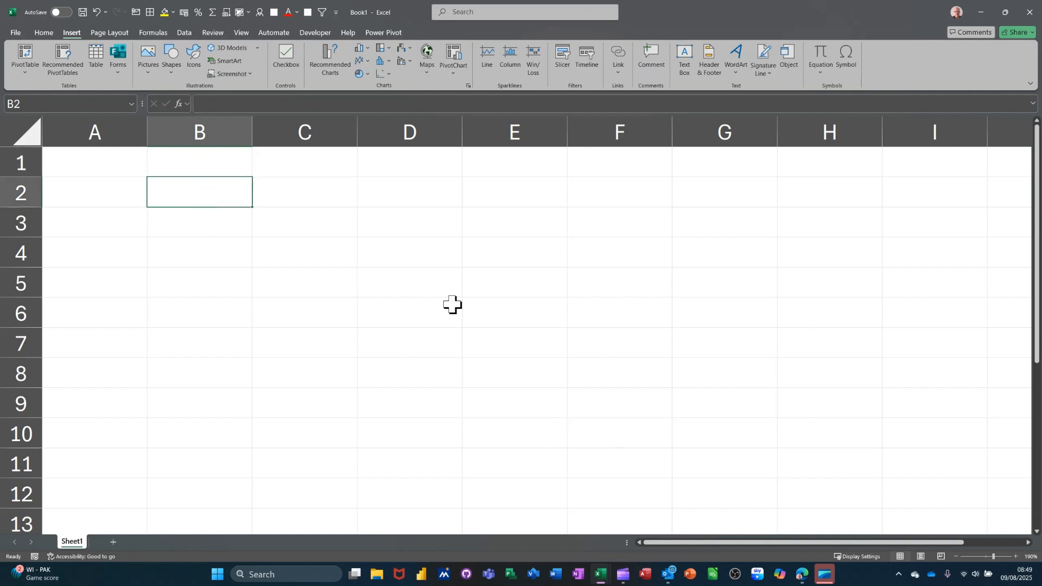
{"action": "type", "text": "S"}
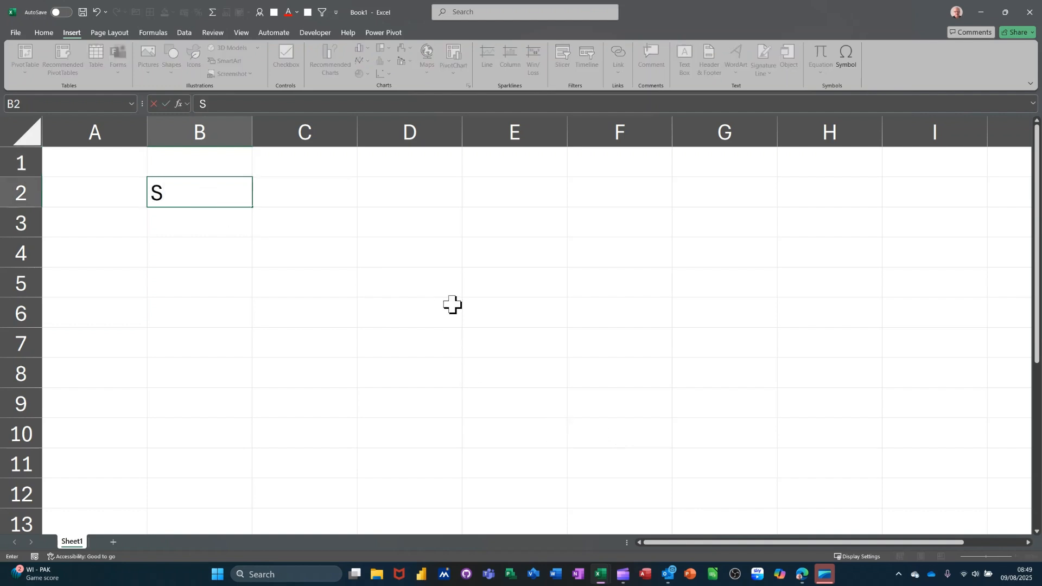
{"action": "type", "text": "teve"}
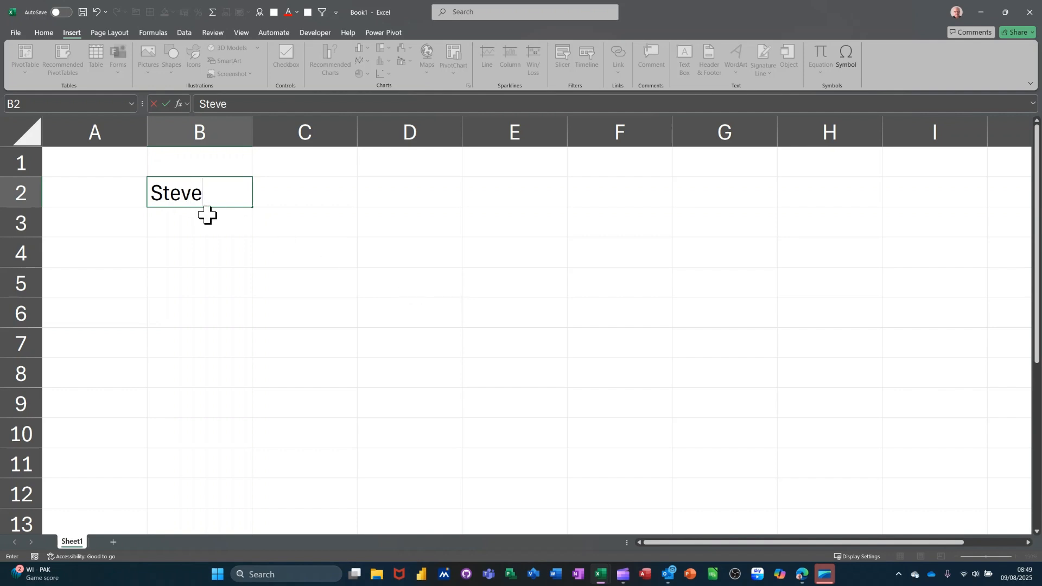
{"action": "left_click_drag", "start_coordinate": [254, 209], "coordinate": [237, 374]}
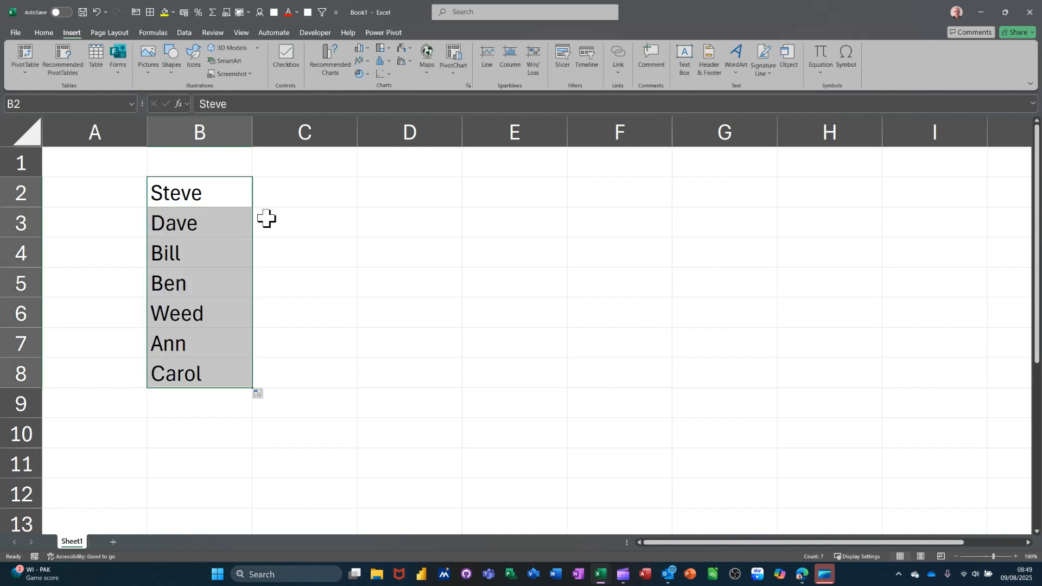
Step: Enter the heading Phase 1 in C1 and autofill the series across to Phase 5 in G1
{"action": "left_click", "coordinate": [276, 172]}
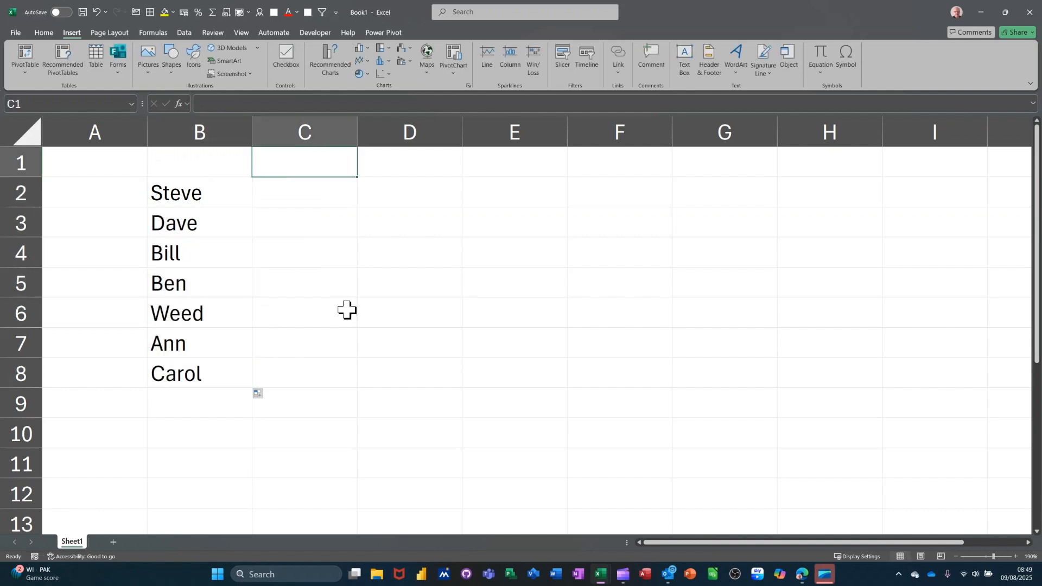
{"action": "type", "text": "Pha"}
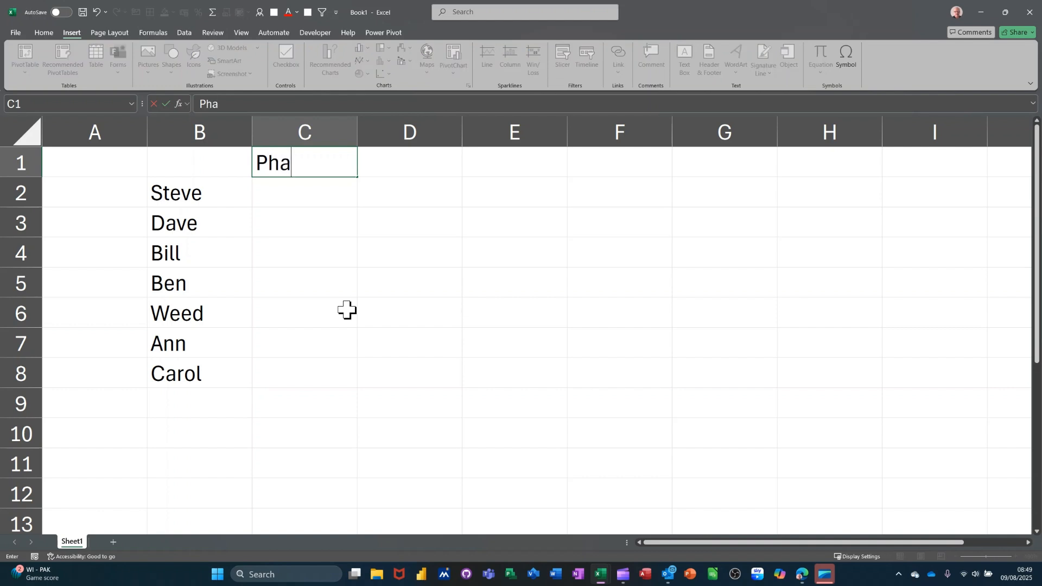
{"action": "type", "text": "se 1"}
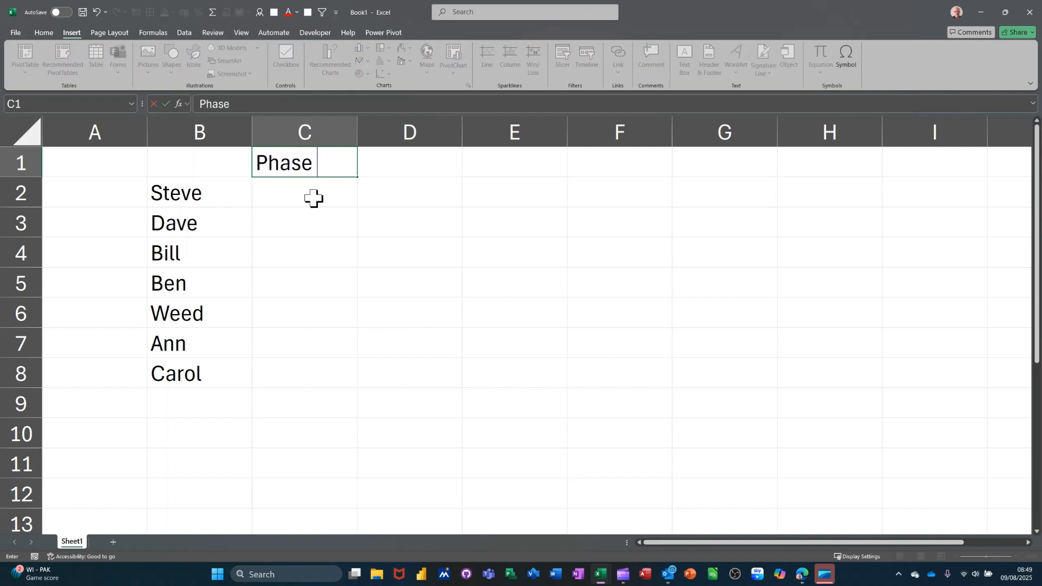
{"action": "key", "text": "ctrl+Return"}
{"action": "left_click_drag", "start_coordinate": [357, 179], "coordinate": [730, 201]}
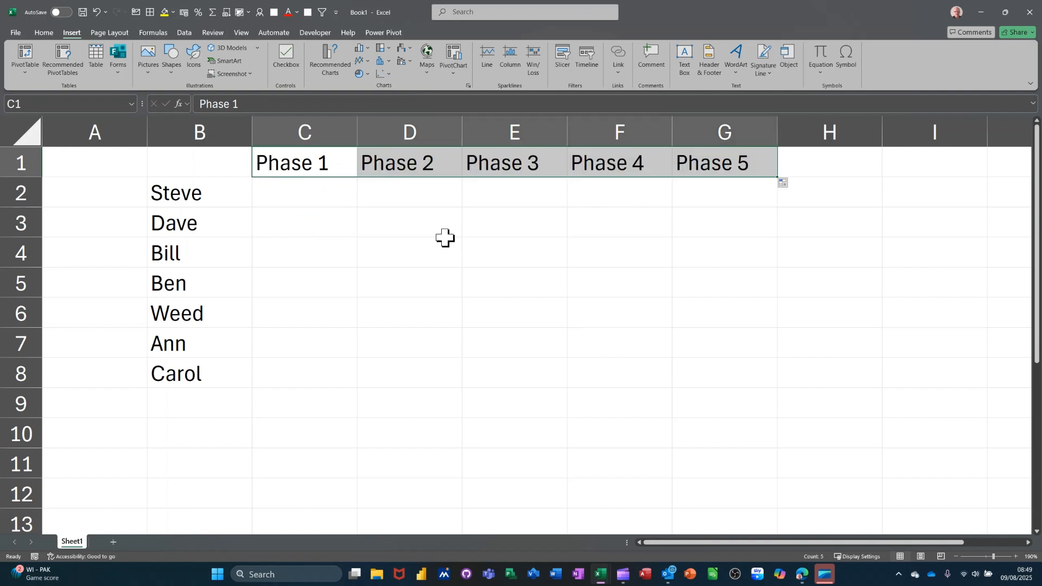
Step: Enter Pass individually in the scattered cells C3, C6 and D4
{"action": "left_click", "coordinate": [322, 224]}
{"action": "type", "text": "P"}
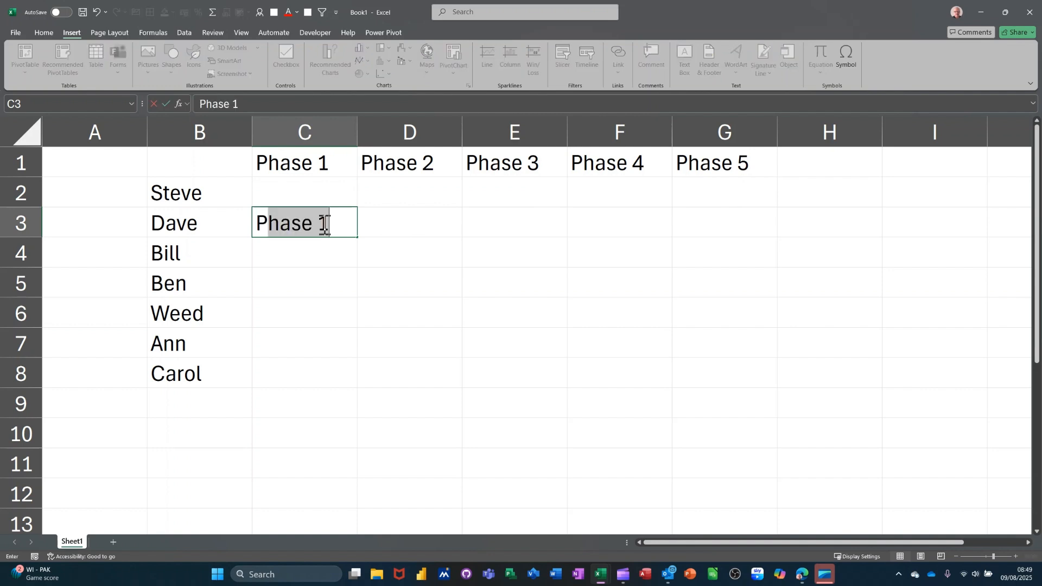
{"action": "type", "text": "ass"}
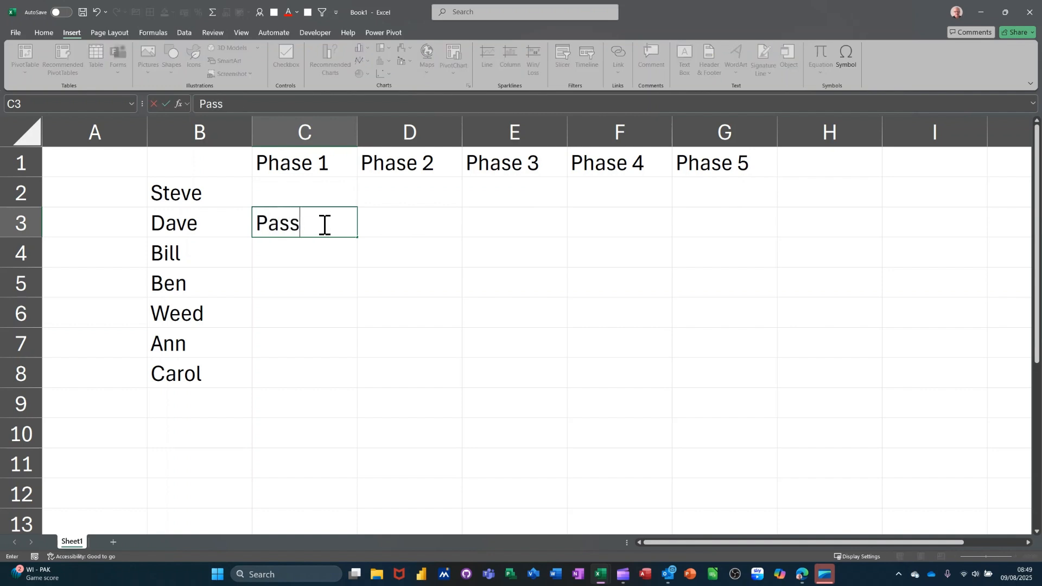
{"action": "key", "text": "Return"}
{"action": "left_click", "coordinate": [316, 305]}
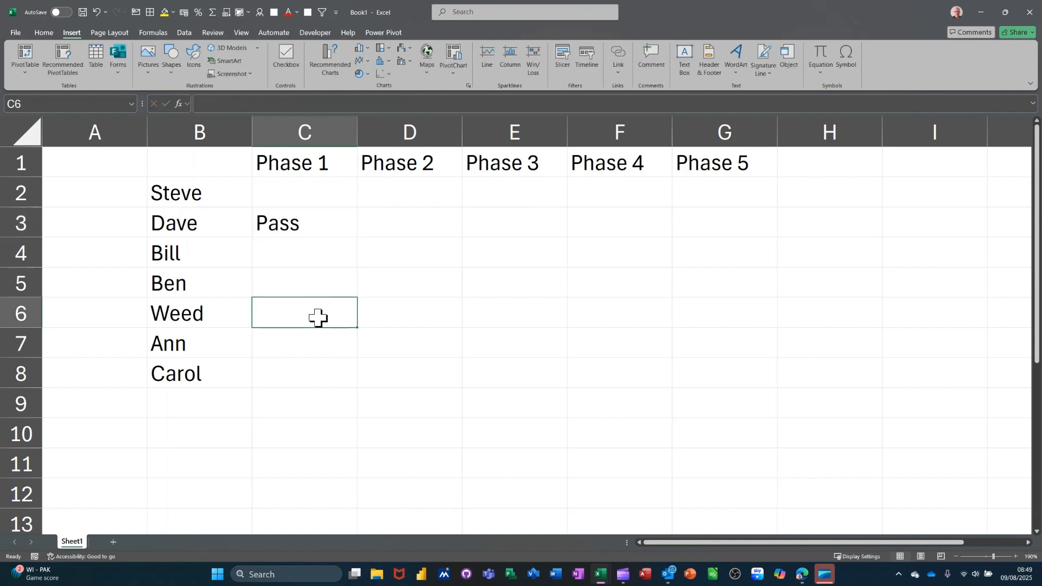
{"action": "type", "text": "Pass"}
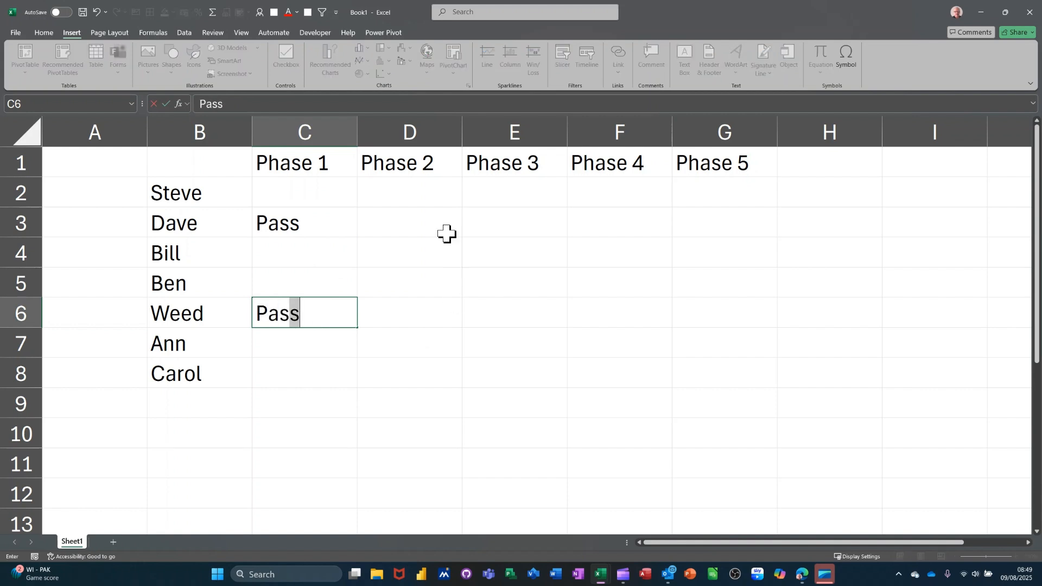
{"action": "left_click", "coordinate": [412, 255]}
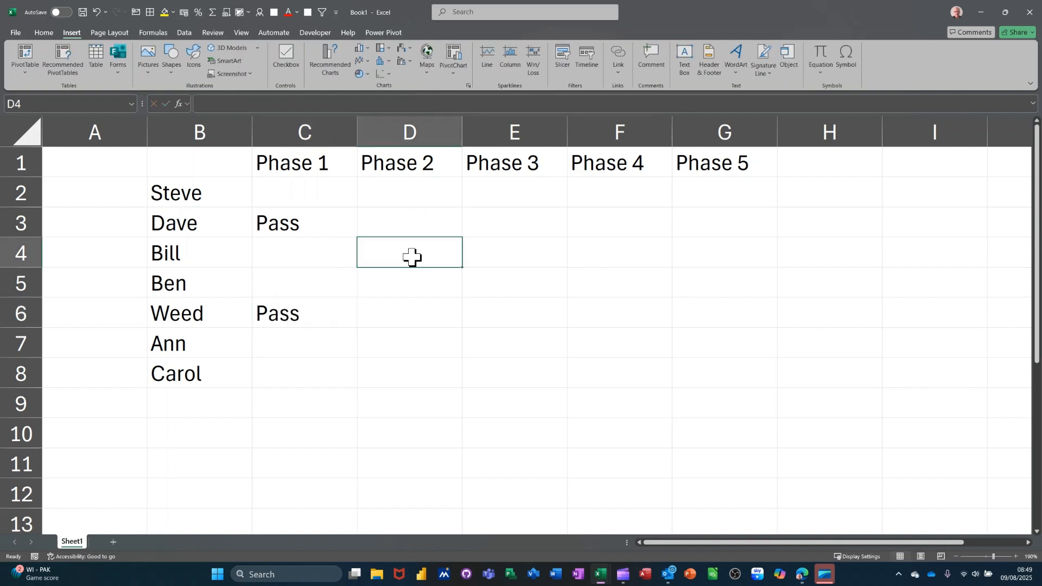
{"action": "type", "text": "Pas"}
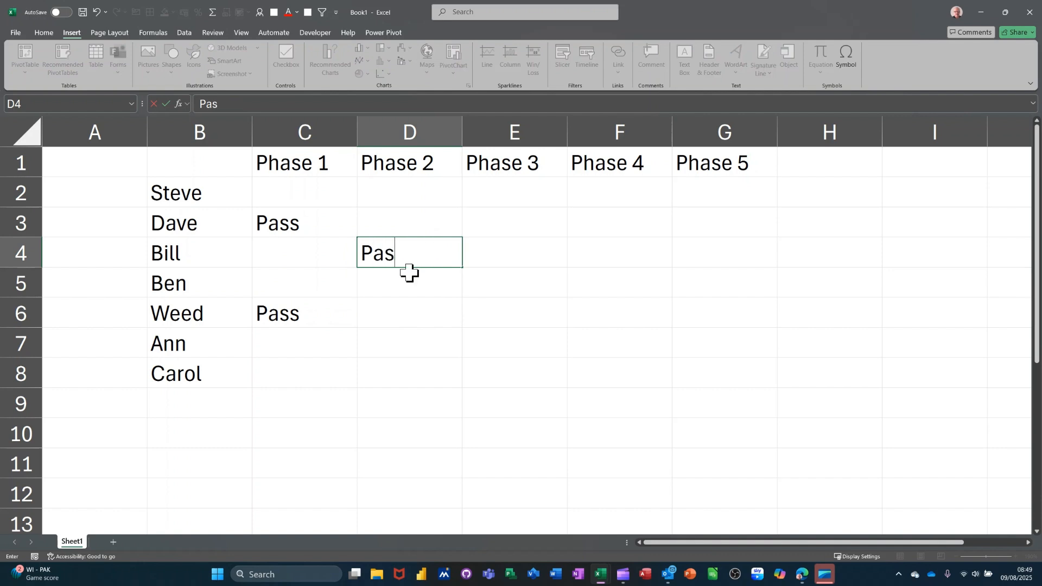
{"action": "type", "text": "s"}
{"action": "key", "text": "Return"}
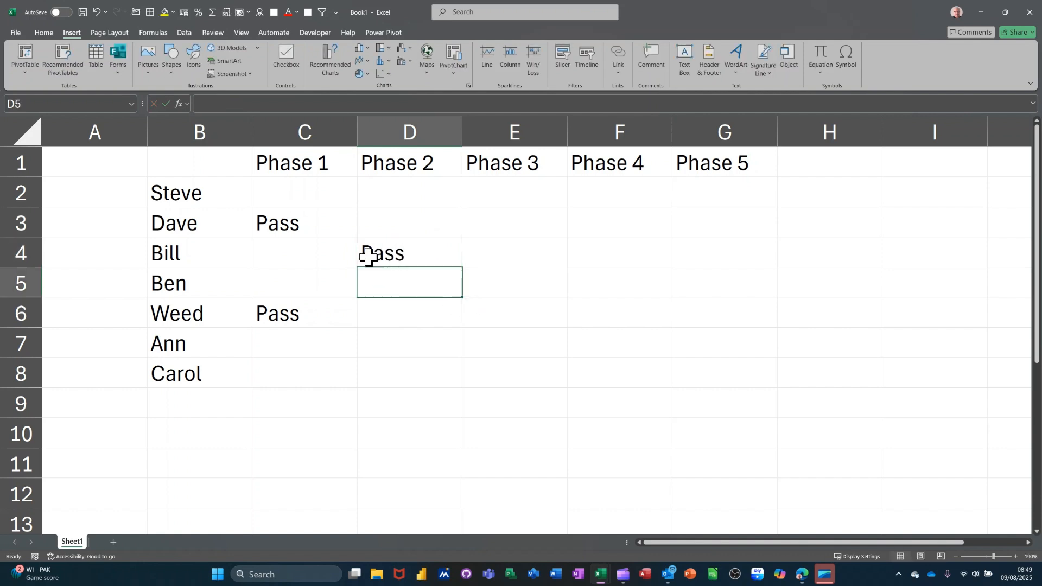
Step: Fill the whole Phase 1 range C2:C8 with Pass in a single entry
{"action": "left_click_drag", "start_coordinate": [298, 189], "coordinate": [302, 368]}
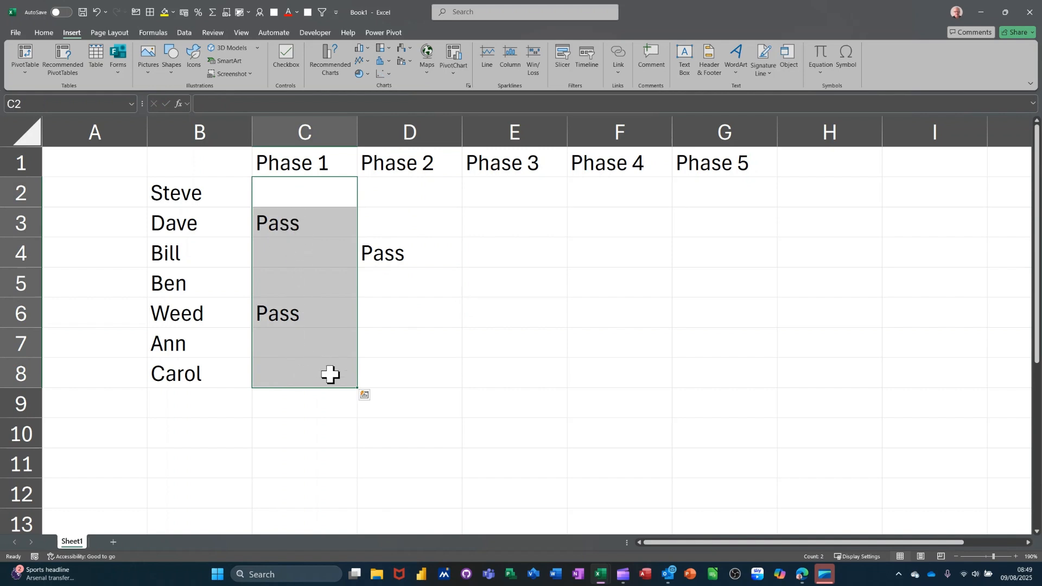
{"action": "type", "text": "Pass"}
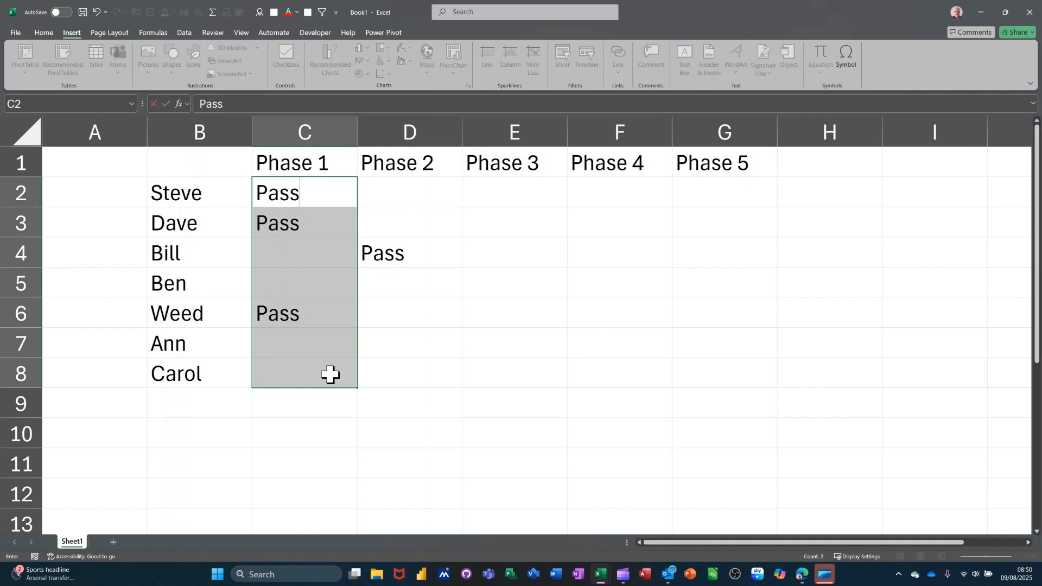
{"action": "key", "text": "ctrl+Return"}
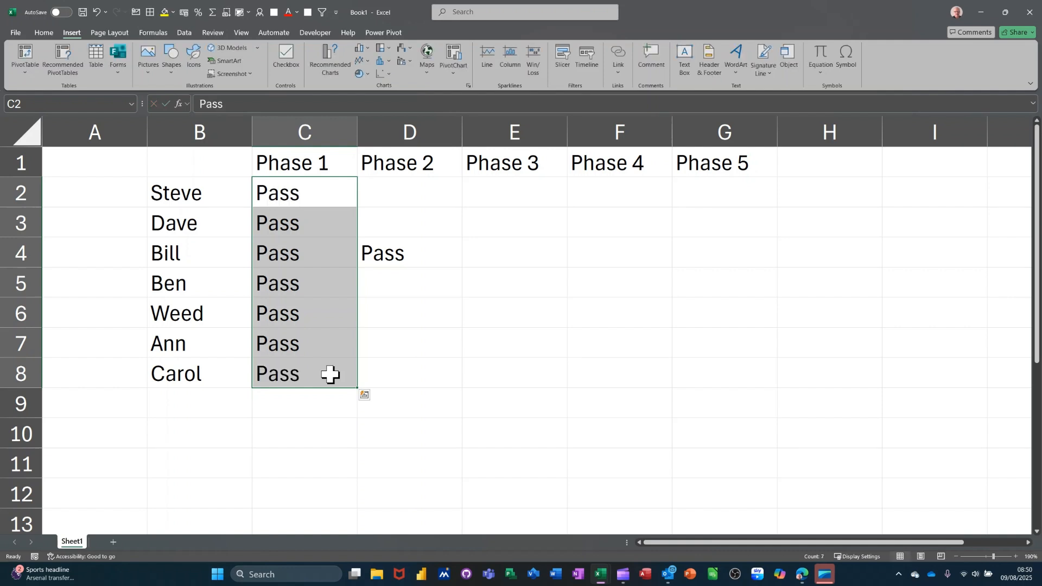
Step: Fill the whole Phase 2 range D2:D8 with fail in a single entry
{"action": "left_click", "coordinate": [428, 201]}
{"action": "left_click_drag", "start_coordinate": [428, 201], "coordinate": [411, 364]}
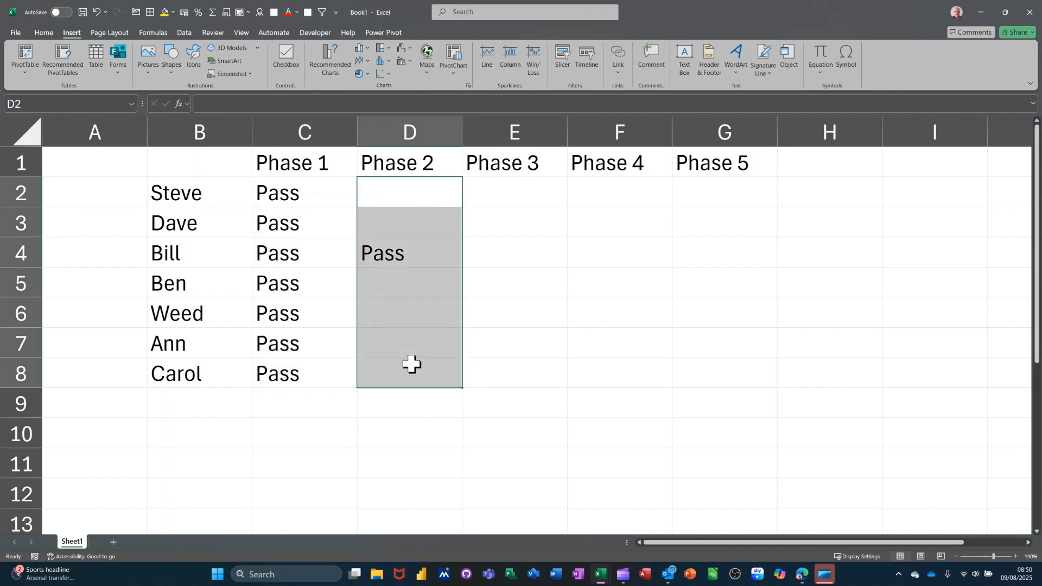
{"action": "type", "text": "fail"}
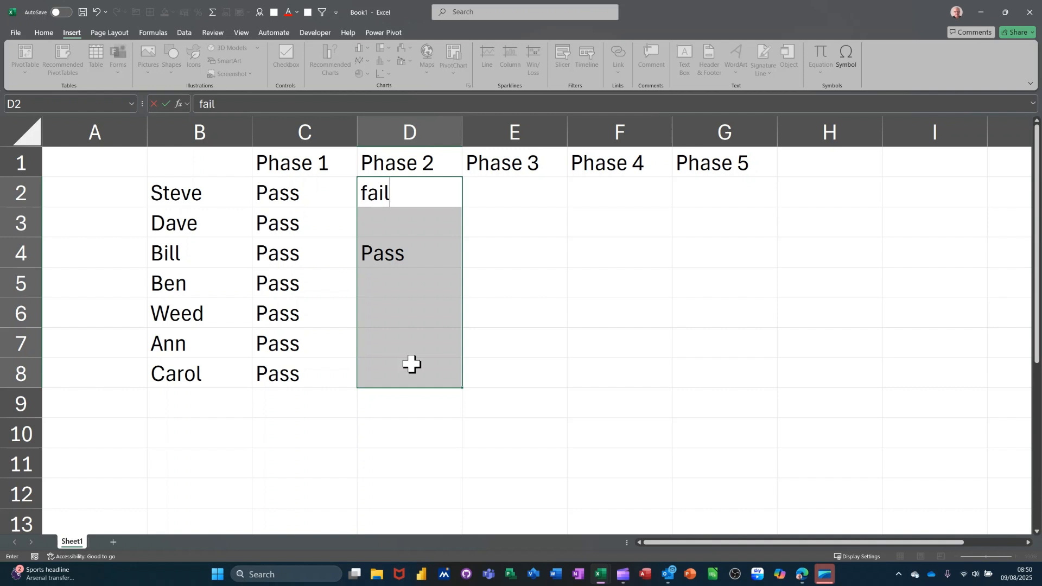
{"action": "key", "text": "ctrl+Return"}
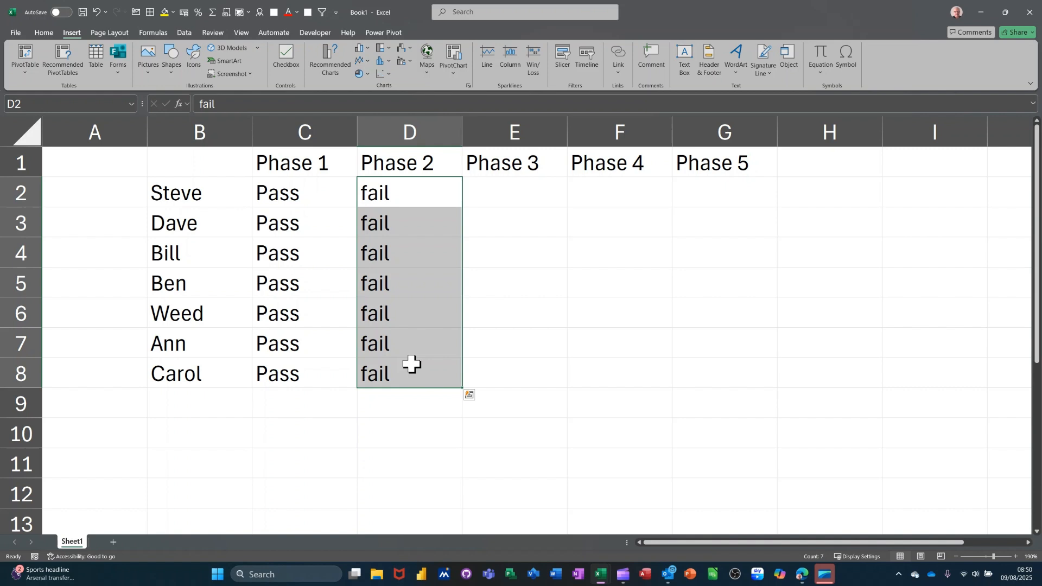
{"action": "left_click", "coordinate": [514, 193]}
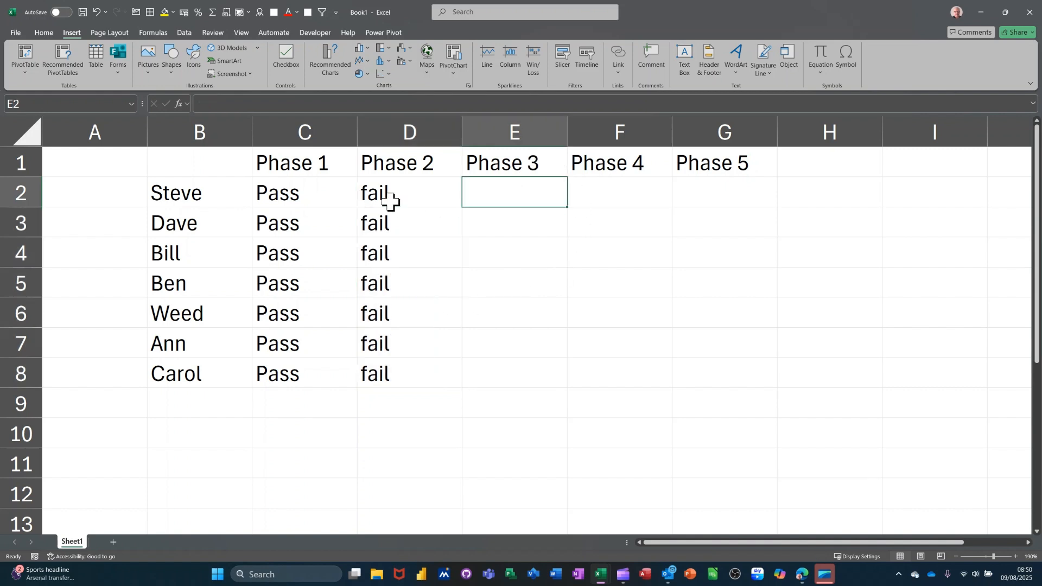
{"action": "left_click_drag", "start_coordinate": [312, 186], "coordinate": [718, 367]}
{"action": "left_click", "coordinate": [480, 189]}
{"action": "left_click_drag", "start_coordinate": [551, 202], "coordinate": [699, 358]}
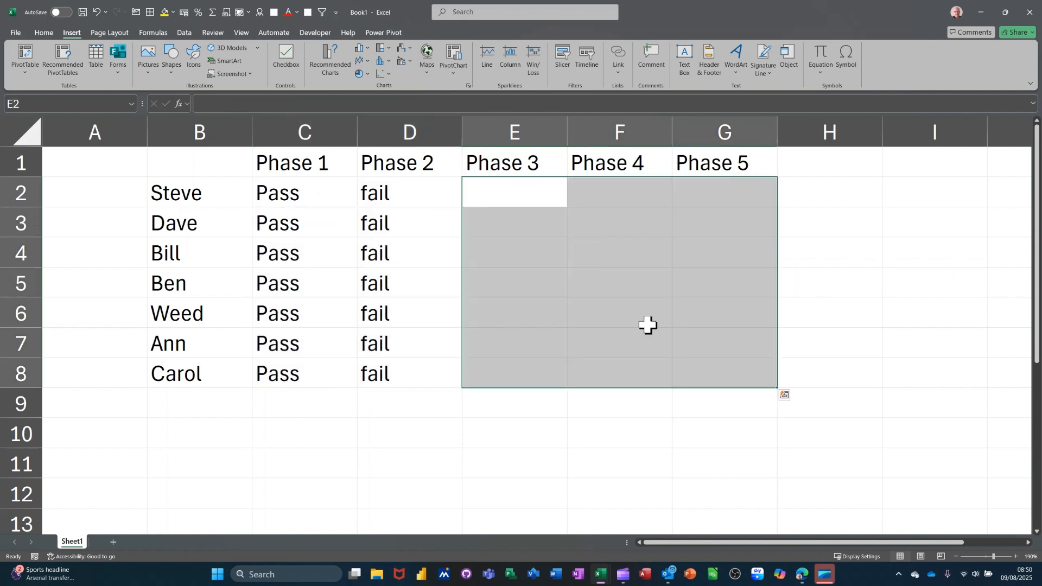
Step: Enter Fail in E4 under Phase 3 and Pass in F6 under Phase 4
{"action": "left_click", "coordinate": [499, 260]}
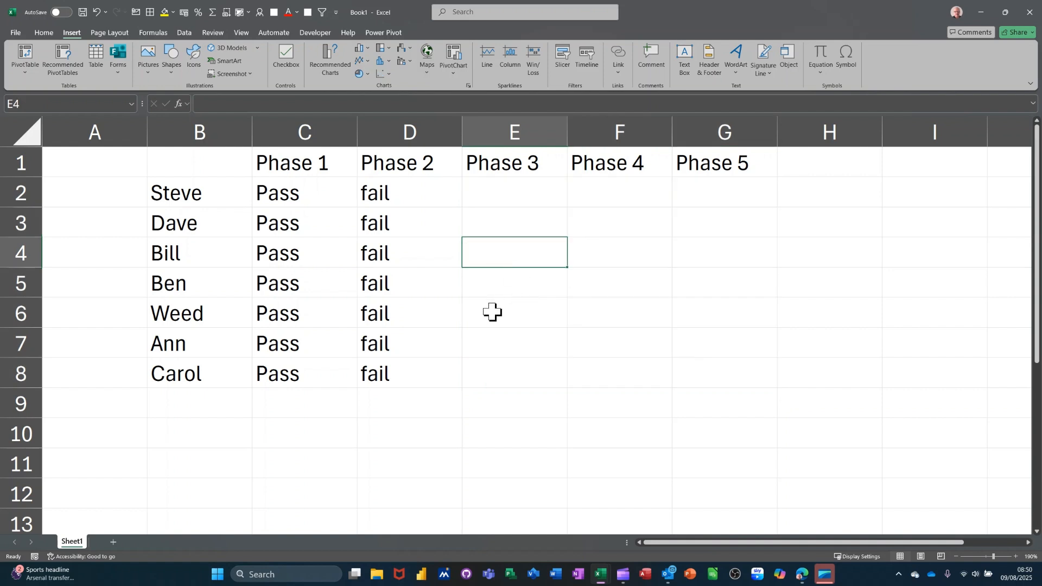
{"action": "type", "text": "Fail"}
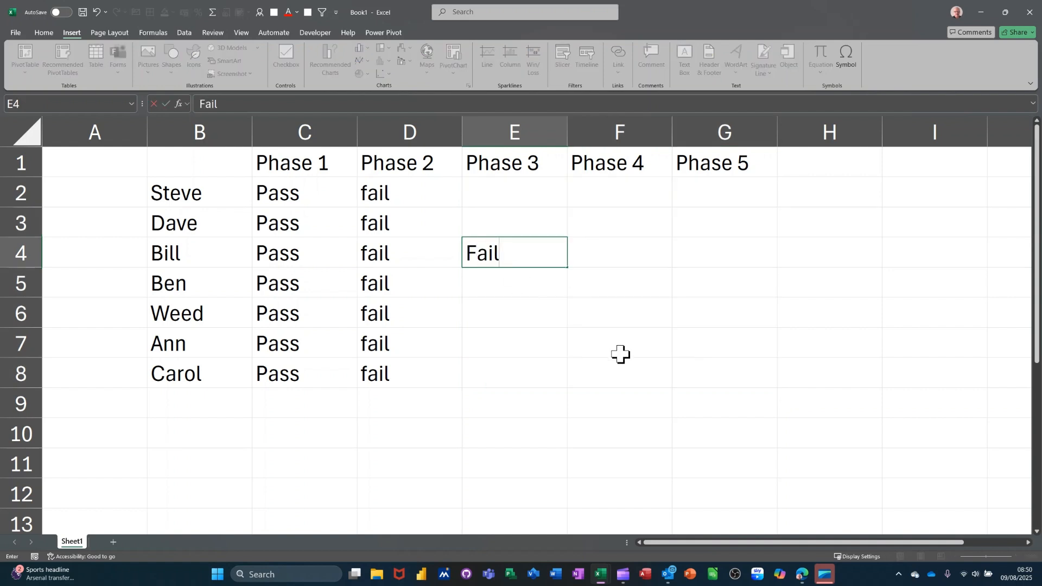
{"action": "left_click", "coordinate": [644, 325]}
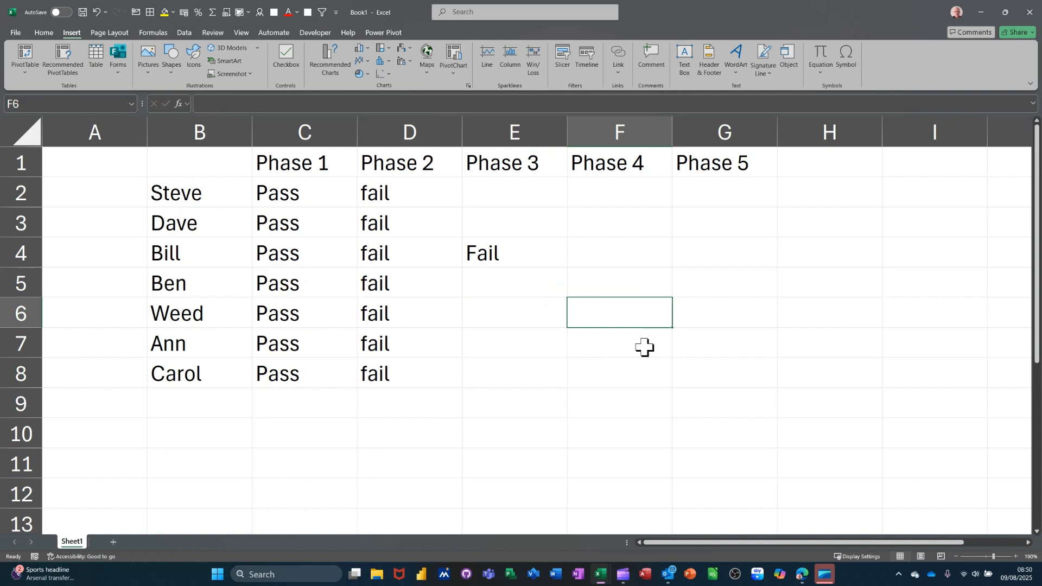
{"action": "type", "text": "Pass"}
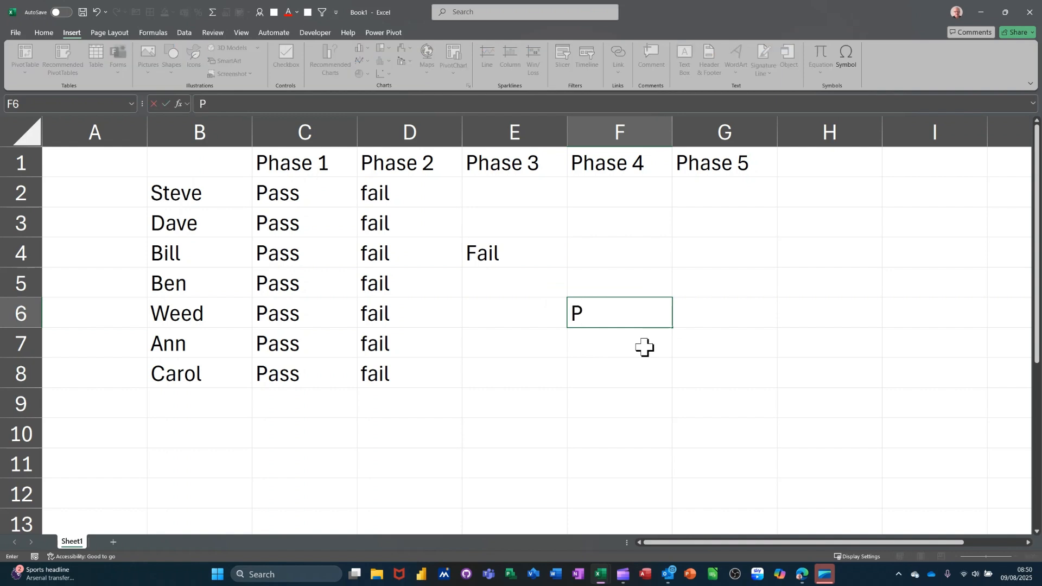
{"action": "left_click", "coordinate": [622, 364]}
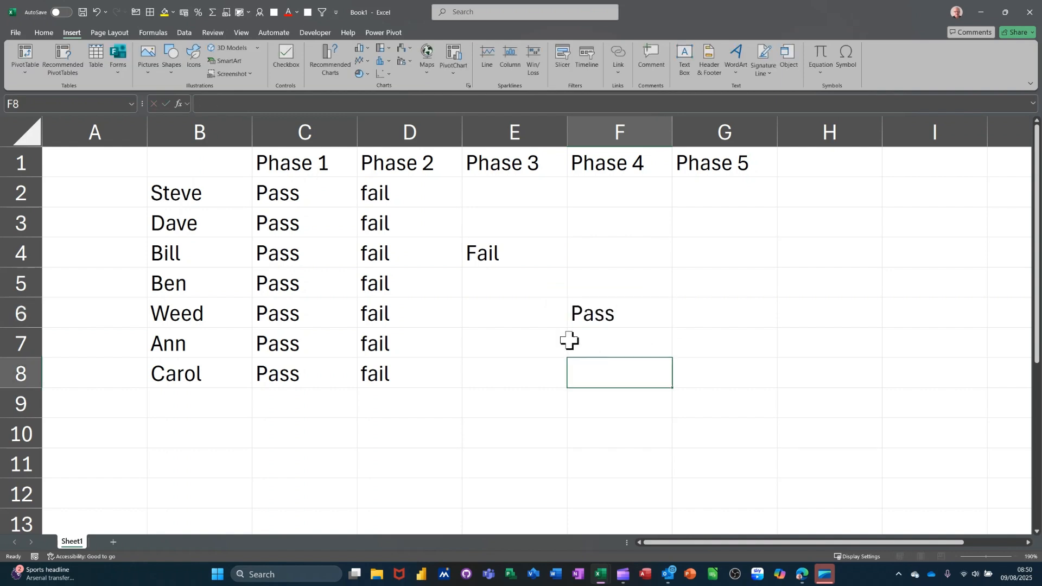
Step: Select only the blank cells within E2:G8 using Go To Special and fill them all with Pending in a single entry
{"action": "left_click_drag", "start_coordinate": [495, 198], "coordinate": [697, 373]}
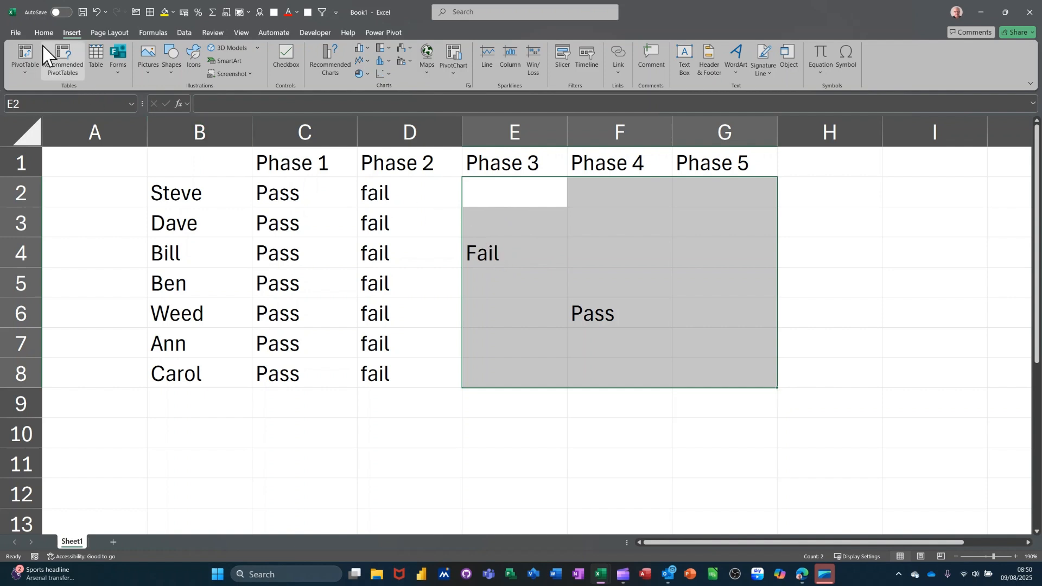
{"action": "left_click", "coordinate": [44, 30]}
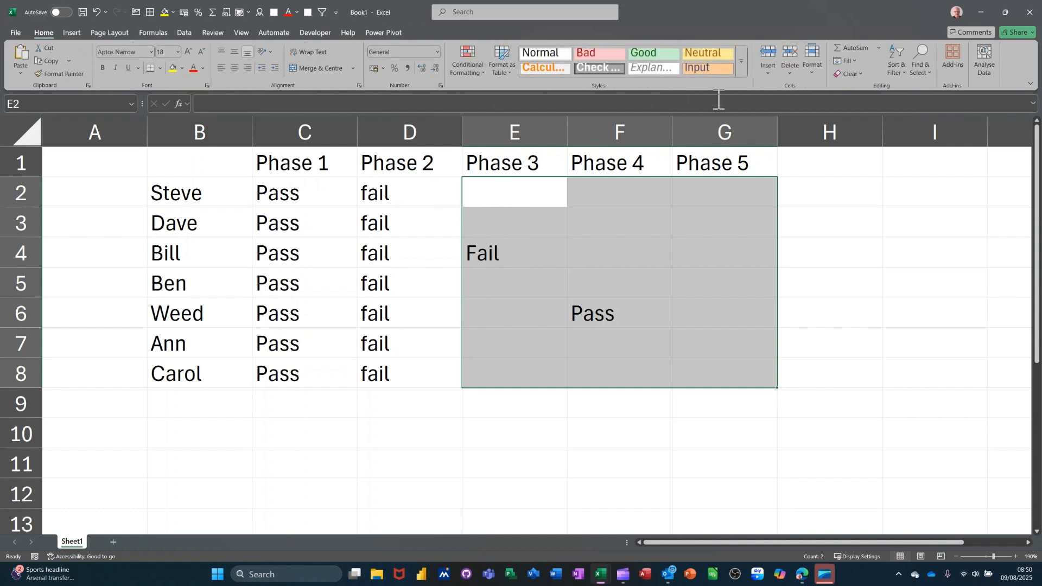
{"action": "left_click", "coordinate": [922, 55]}
{"action": "left_click", "coordinate": [941, 131]}
{"action": "left_click_drag", "start_coordinate": [639, 384], "coordinate": [828, 197]}
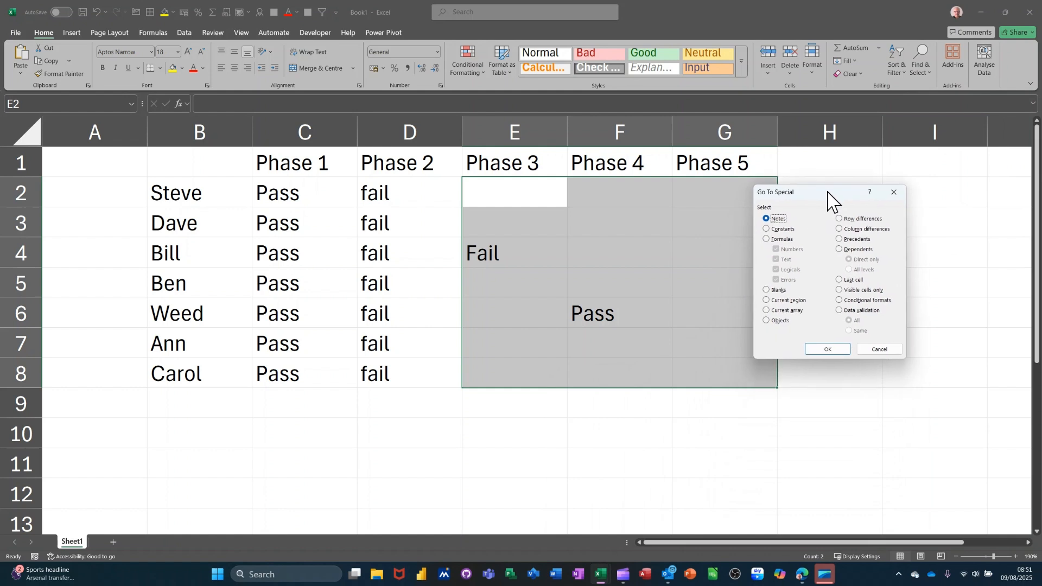
{"action": "left_click", "coordinate": [768, 291]}
{"action": "left_click", "coordinate": [819, 349]}
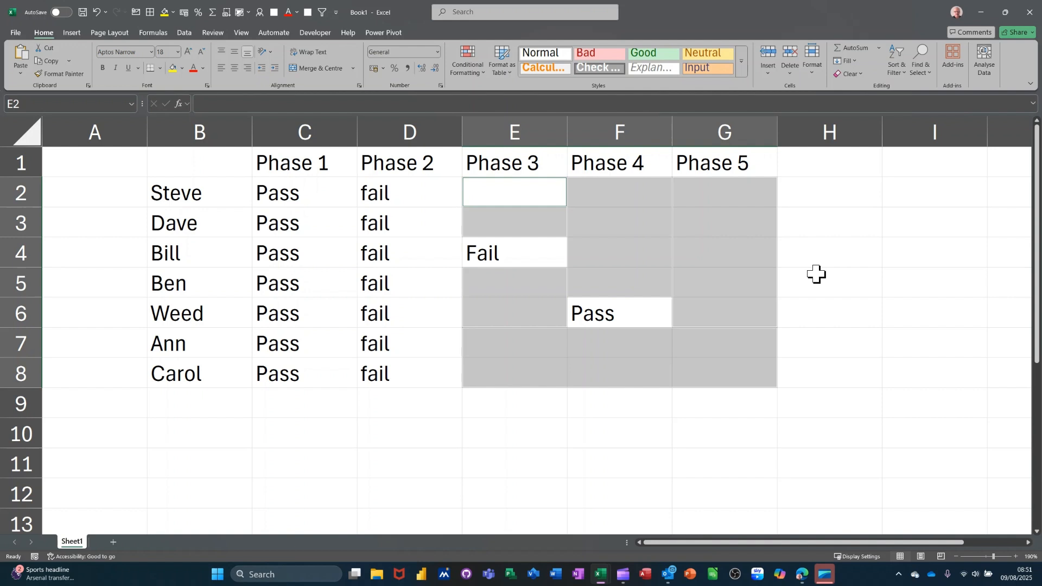
{"action": "type", "text": "P"}
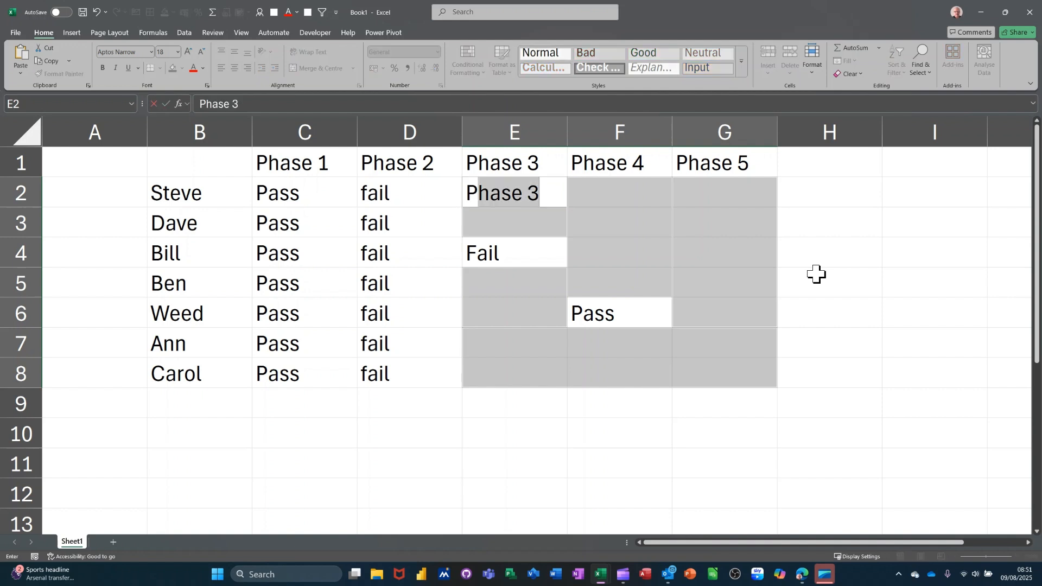
{"action": "type", "text": "ending"}
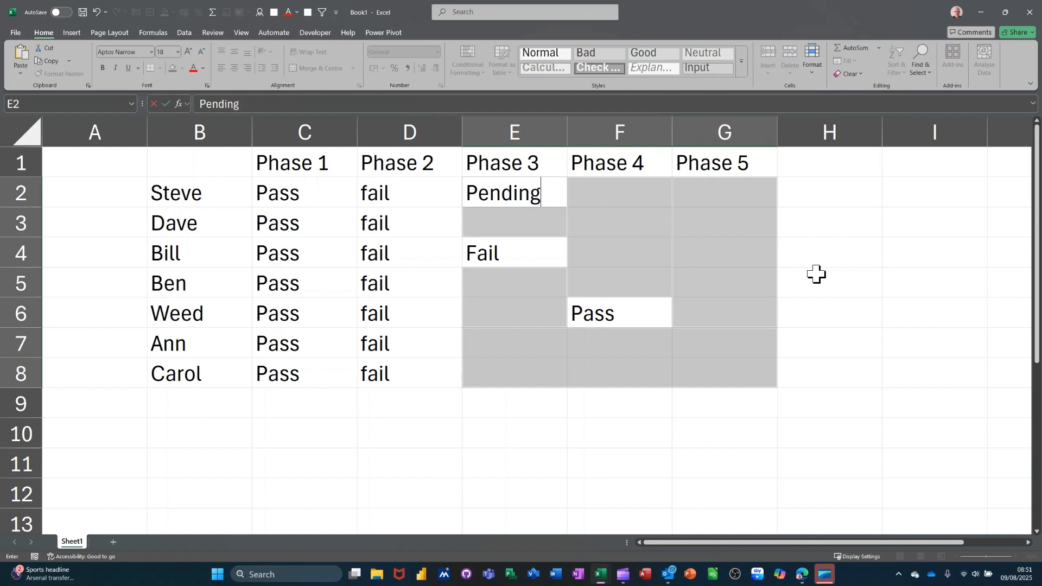
{"action": "key", "text": "ctrl+Return"}
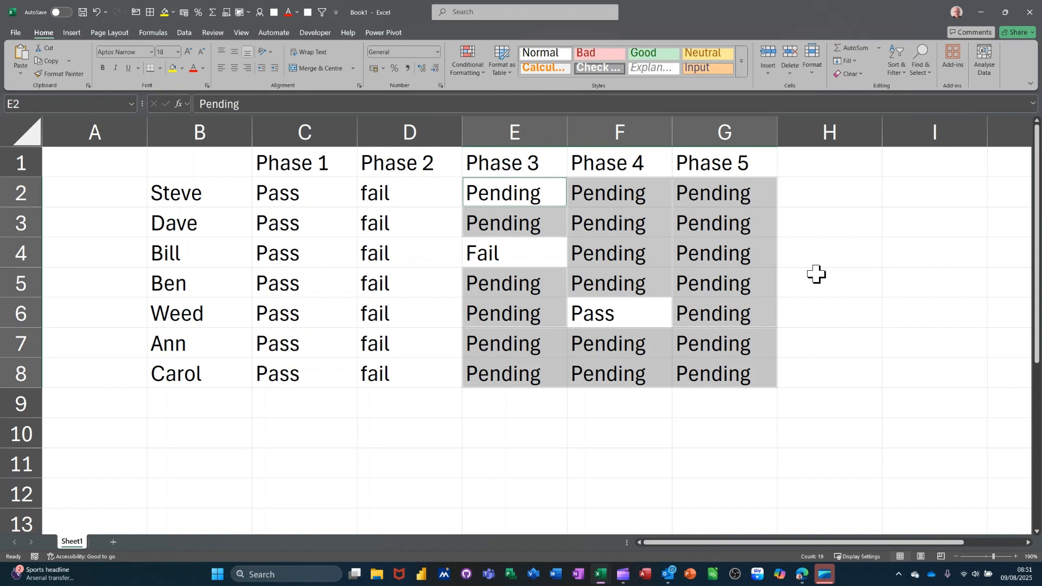
Step: Clear the contents of the whole phase results table in B1:G8
{"action": "left_click", "coordinate": [177, 159]}
{"action": "left_click_drag", "start_coordinate": [176, 159], "coordinate": [726, 367]}
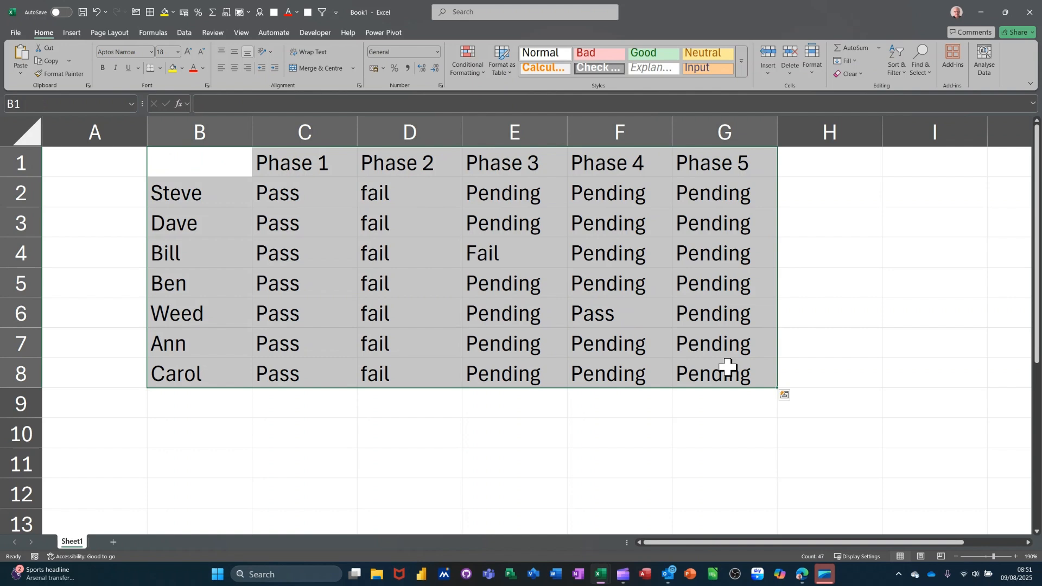
{"action": "key", "text": "Delete"}
{"action": "left_click", "coordinate": [500, 254]}
Step: Insert checkboxes in D2:F8 and tick them all by filling the range with TRUE in a single entry
{"action": "left_click", "coordinate": [400, 184]}
{"action": "left_click_drag", "start_coordinate": [399, 185], "coordinate": [587, 375]}
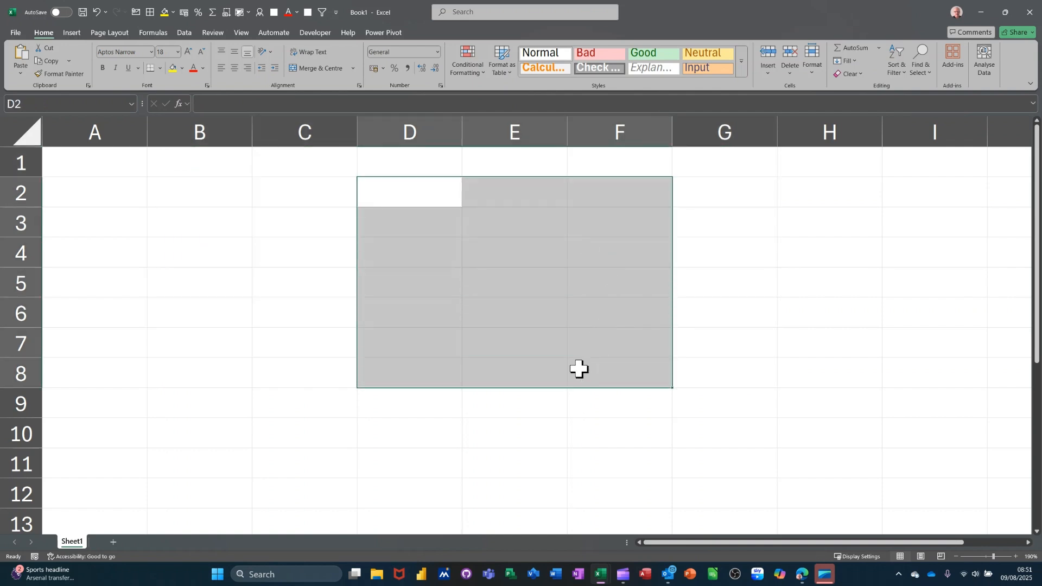
{"action": "left_click", "coordinate": [73, 30]}
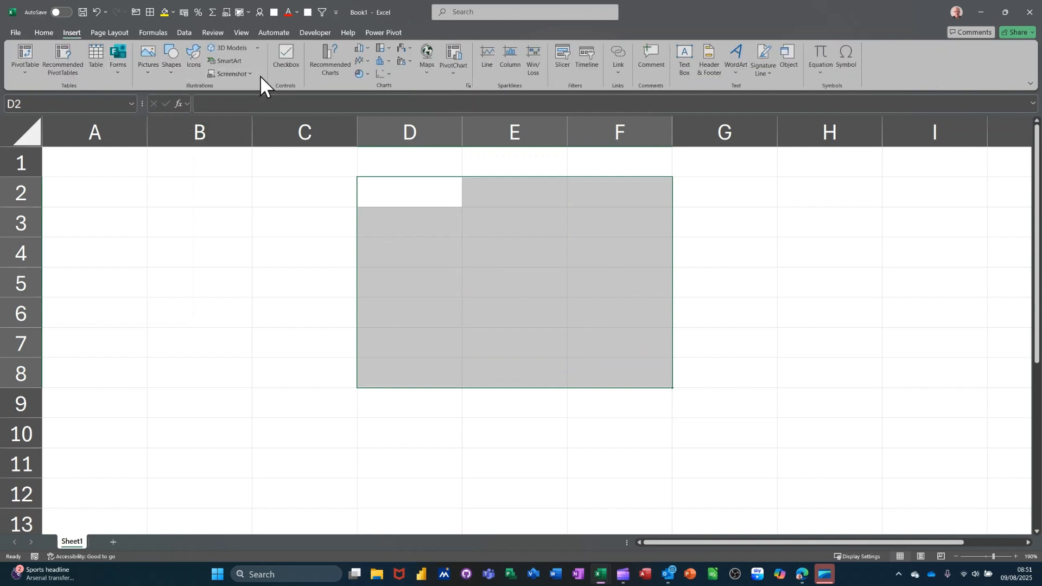
{"action": "left_click", "coordinate": [283, 64]}
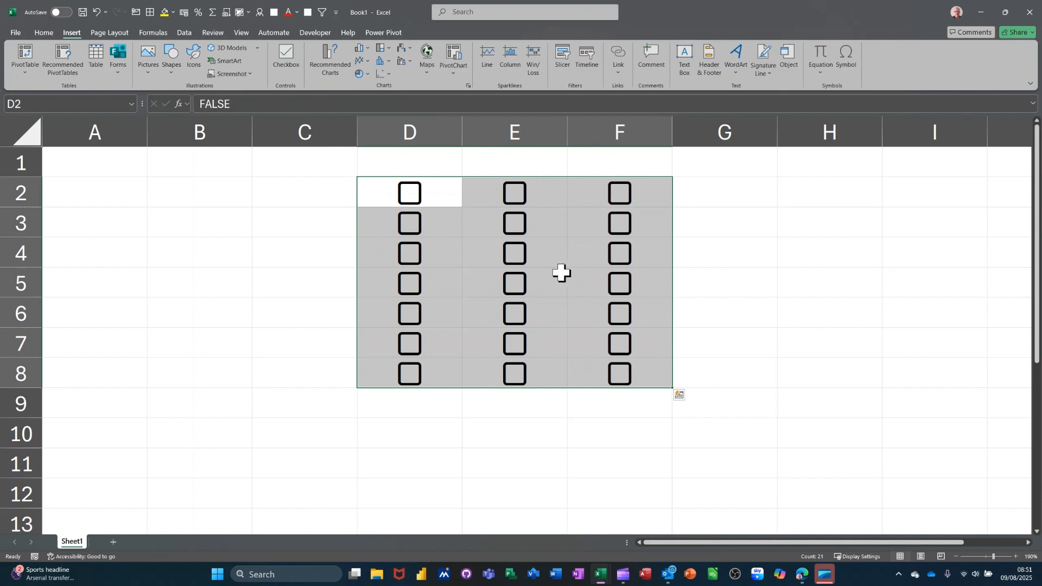
{"action": "type", "text": "true"}
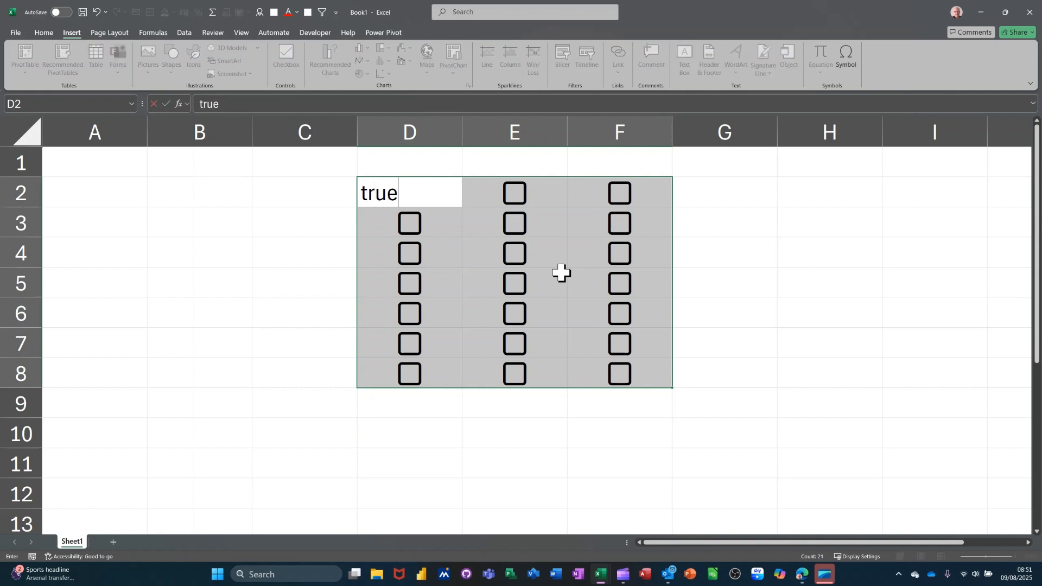
{"action": "key", "text": "ctrl+Return"}
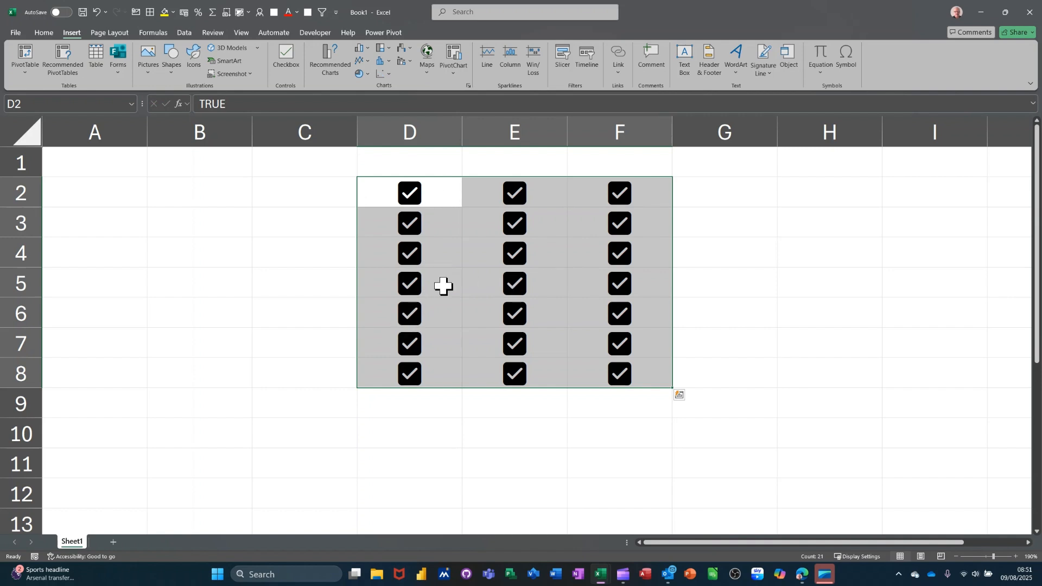
Step: Untick all checkboxes in D2:F8 by replacing the value with FALSE in a single entry, and delete the checkboxes
{"action": "key", "text": "F2"}
{"action": "key", "text": "BackSpace"}
{"action": "key", "text": "BackSpace"}
{"action": "key", "text": "BackSpace"}
{"action": "key", "text": "BackSpace"}
{"action": "type", "text": "false"}
{"action": "key", "text": "ctrl+Return"}
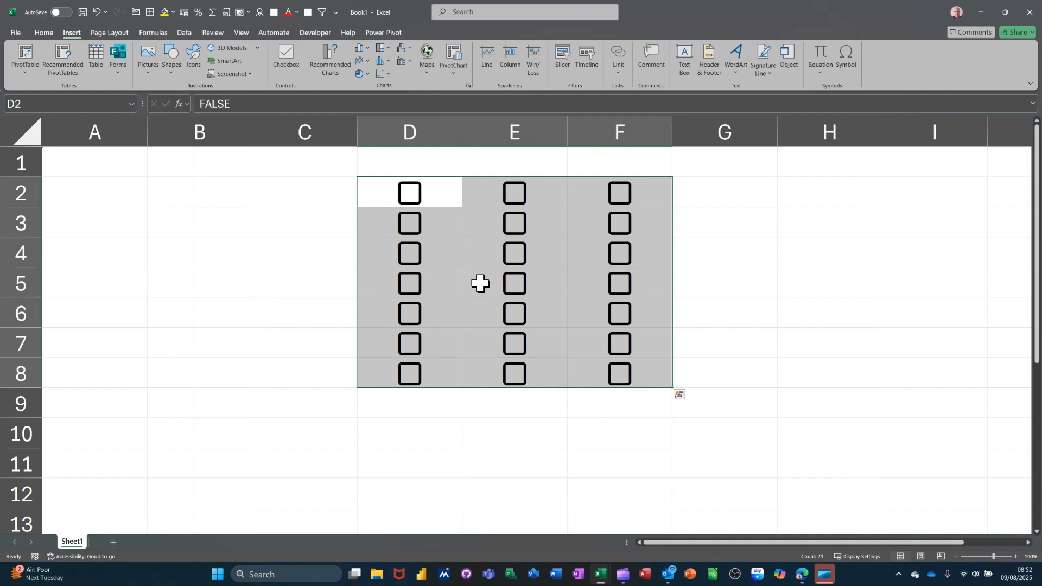
{"action": "key", "text": "Delete"}
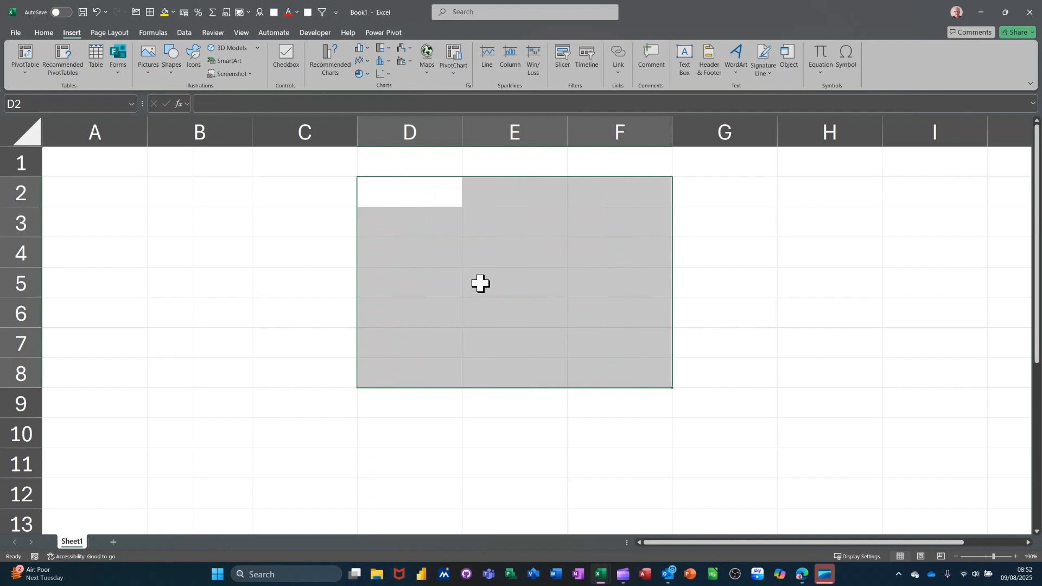
Step: Fill the entire column D with a lowercase first name in a single entry and check the sheet's last row
{"action": "left_click", "coordinate": [396, 120]}
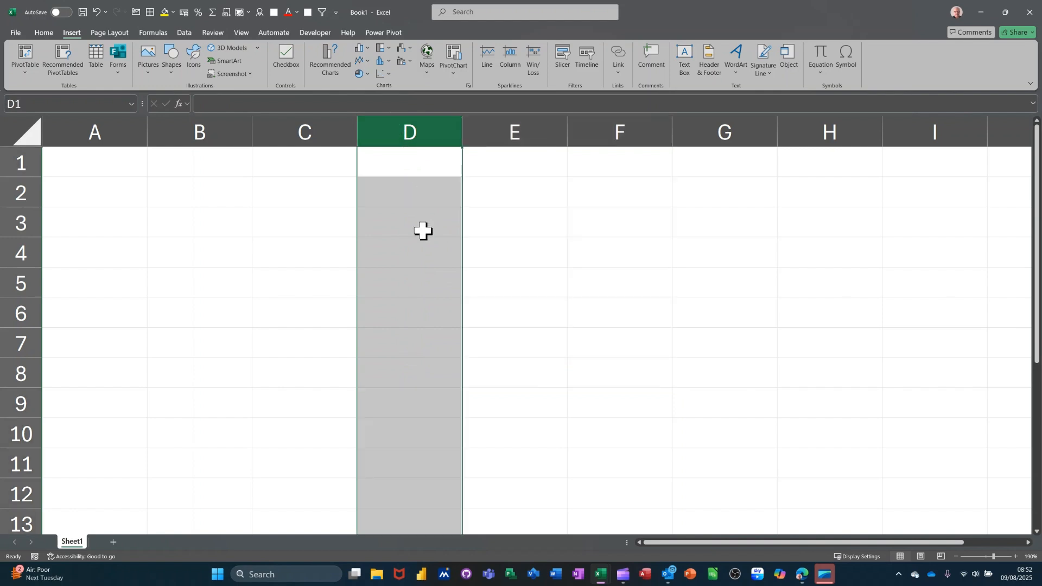
{"action": "type", "text": "steve"}
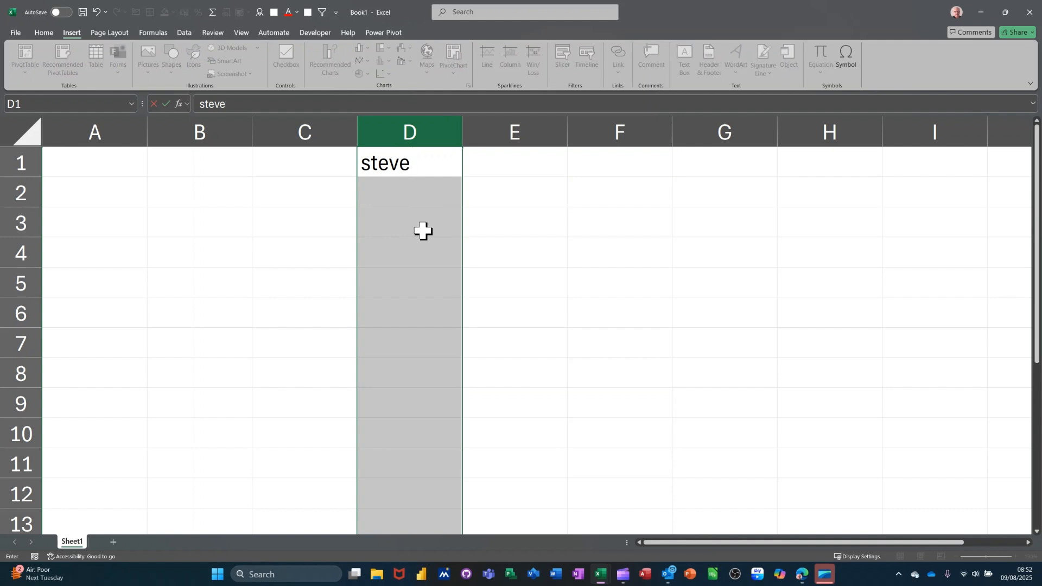
{"action": "key", "text": "ctrl+Return"}
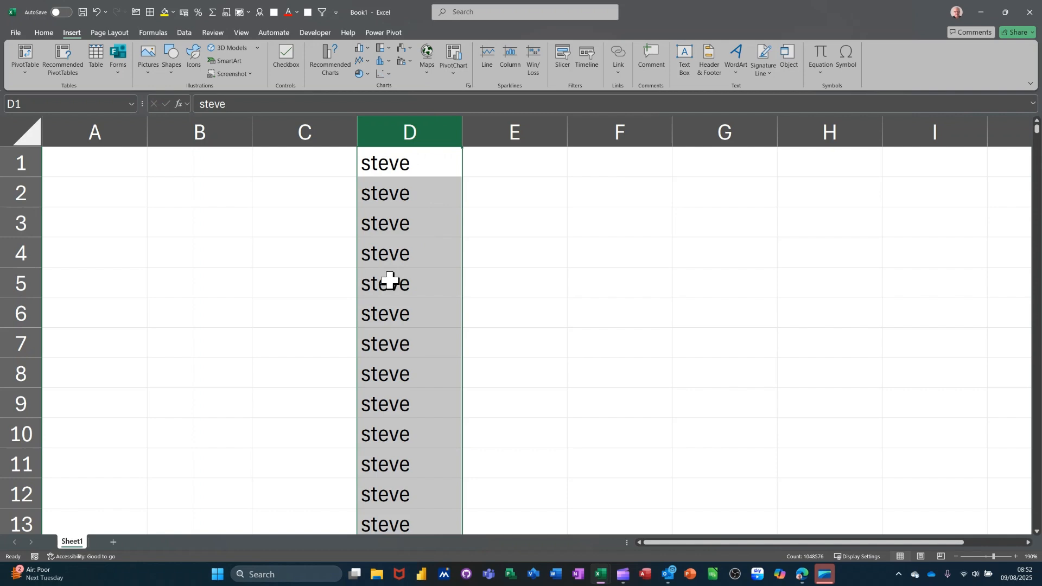
{"action": "key", "text": "ctrl+End"}
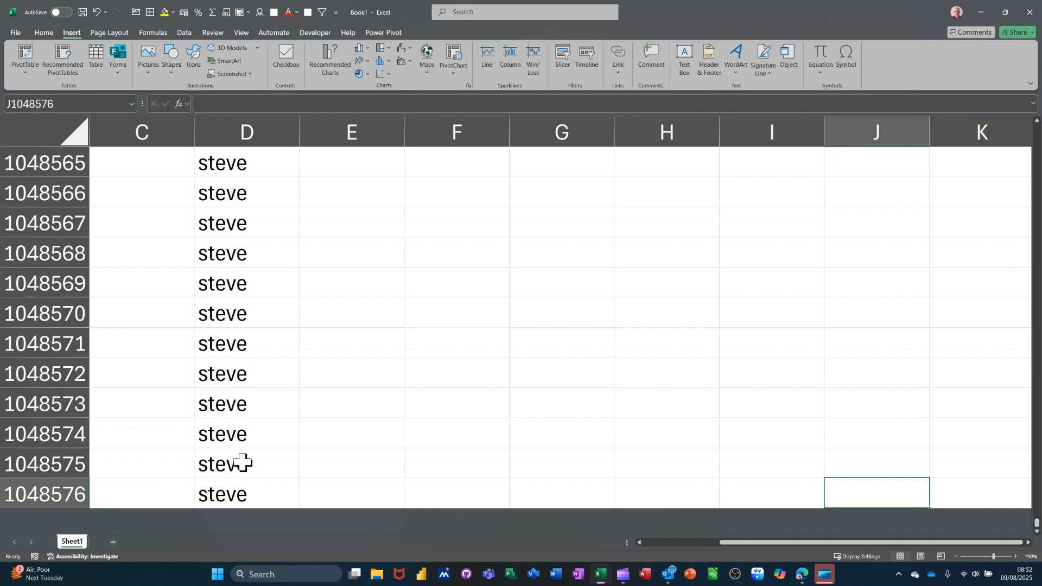
{"action": "key", "text": "ctrl+Home"}
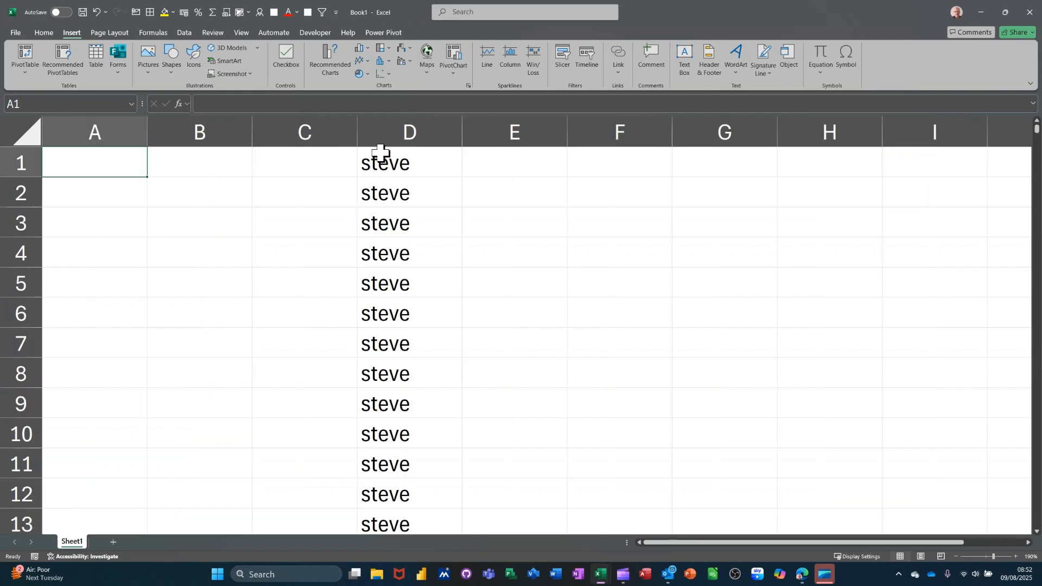
Step: Clear the contents of the entire column D
{"action": "left_click", "coordinate": [391, 130]}
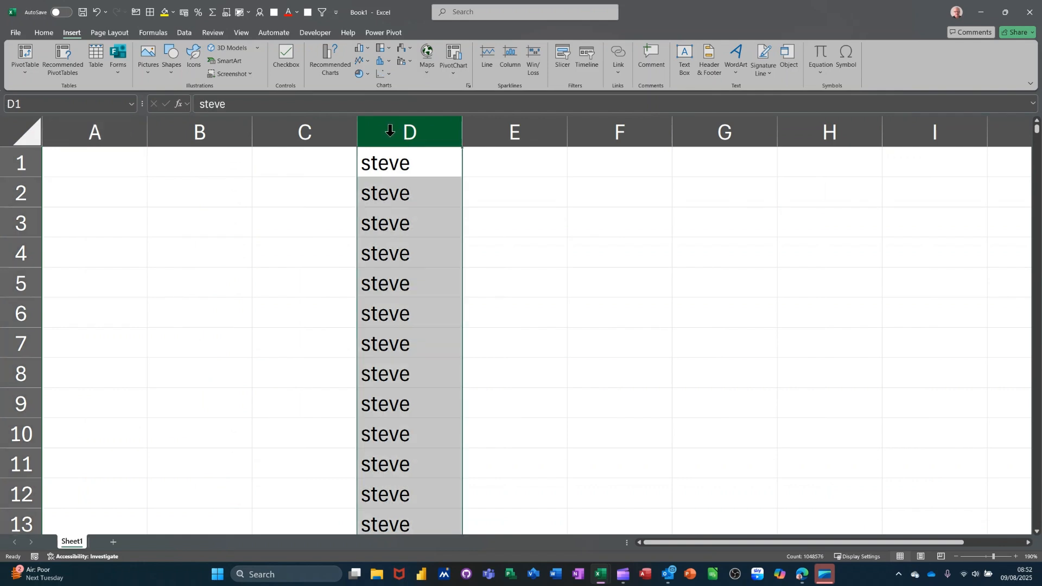
{"action": "key", "text": "Delete"}
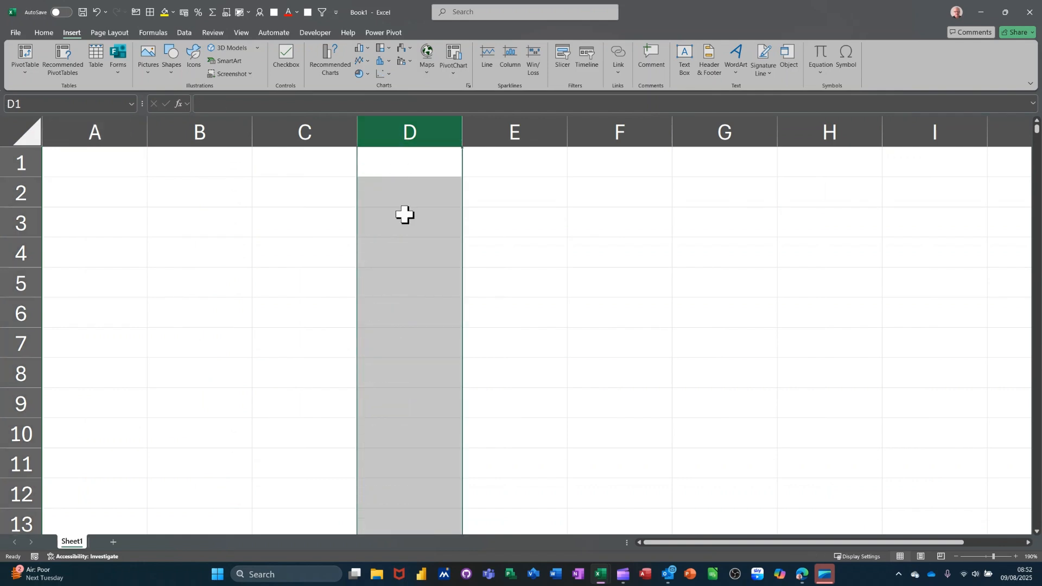
Step: Enter today's date, 09/08/2025, in D2 and extend it down to D7 as a daily series
{"action": "left_click", "coordinate": [410, 197]}
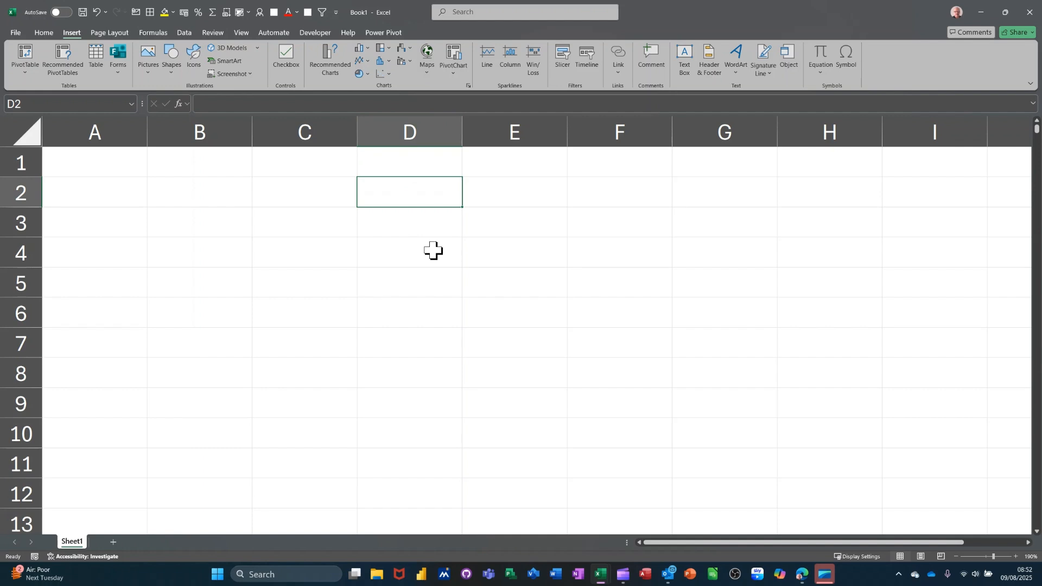
{"action": "key", "text": "ctrl+semicolon"}
{"action": "key", "text": "Return"}
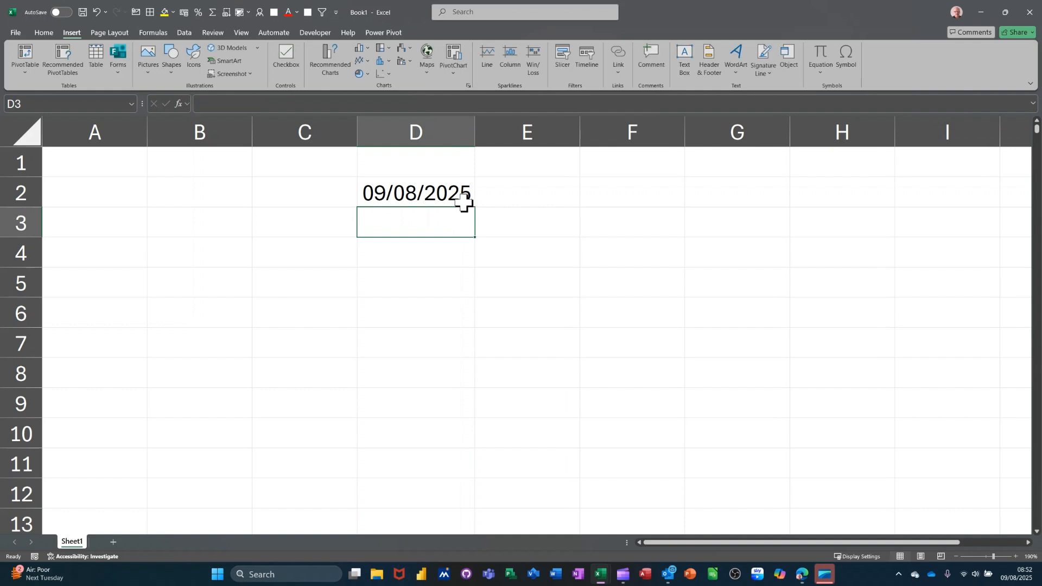
{"action": "left_click", "coordinate": [464, 202]}
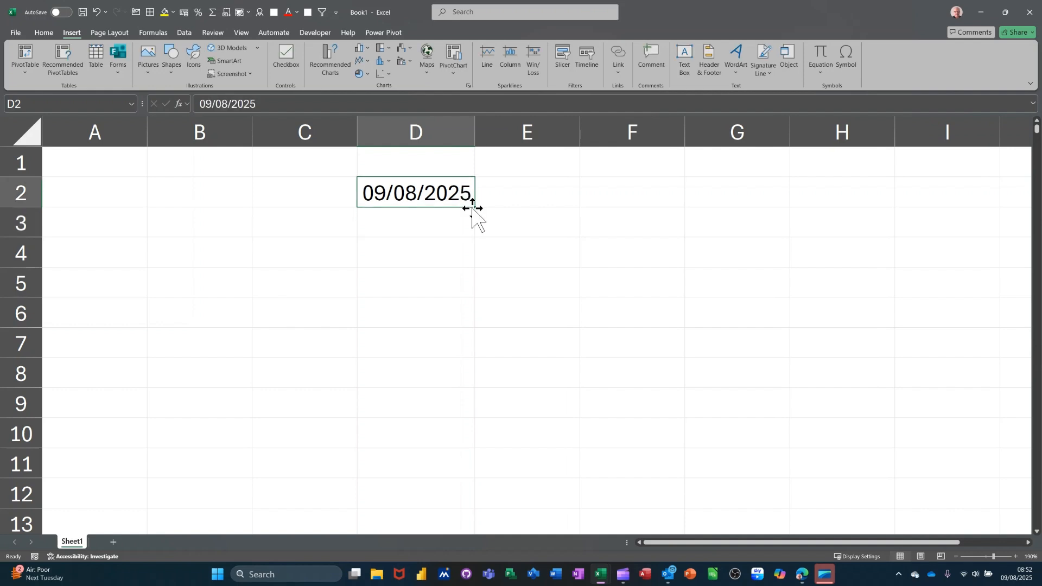
{"action": "left_click_drag", "start_coordinate": [475, 210], "coordinate": [462, 346]}
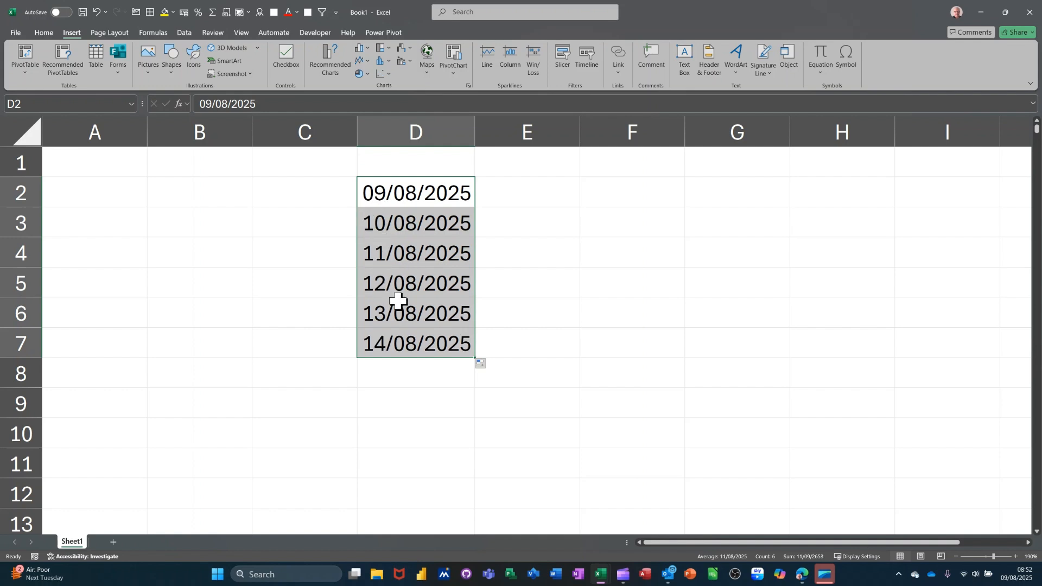
Step: Clear the dates in D3:D7 and copy the unchanged date from D2 down to D8
{"action": "left_click_drag", "start_coordinate": [415, 217], "coordinate": [421, 329]}
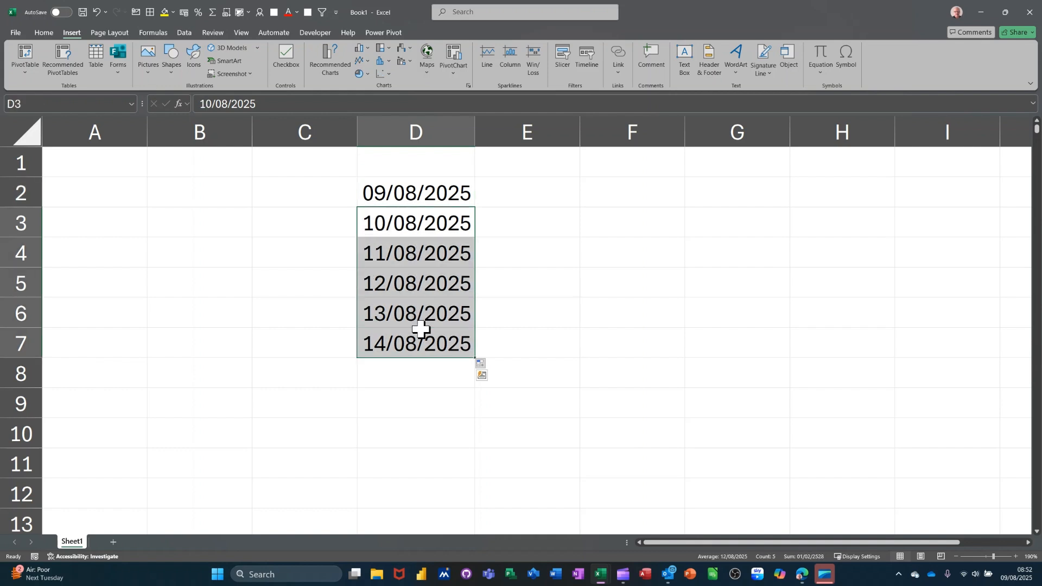
{"action": "key", "text": "Delete"}
{"action": "left_click", "coordinate": [431, 186]}
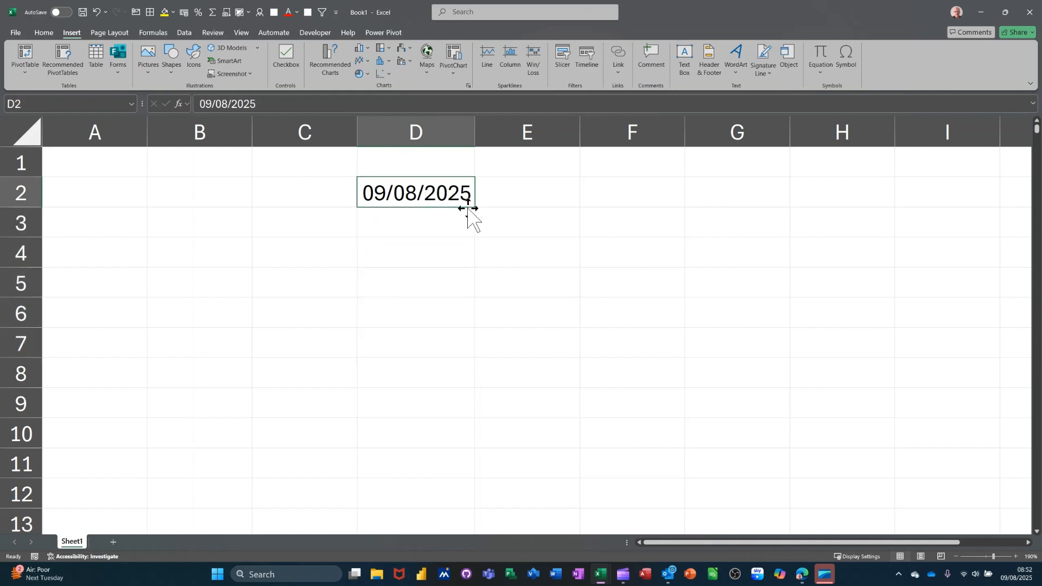
{"action": "left_click_drag", "start_coordinate": [477, 209], "coordinate": [461, 380]}
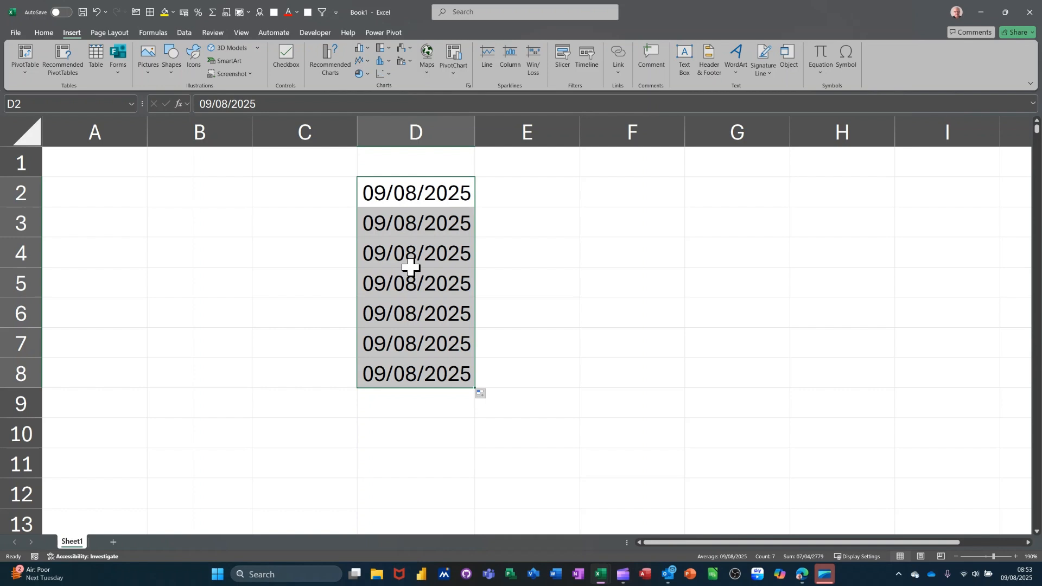
Step: Clear D2:D8 and fill D2:D9 with today's date, 09/08/2025, in a single entry
{"action": "left_click_drag", "start_coordinate": [427, 200], "coordinate": [421, 367]}
{"action": "key", "text": "Delete"}
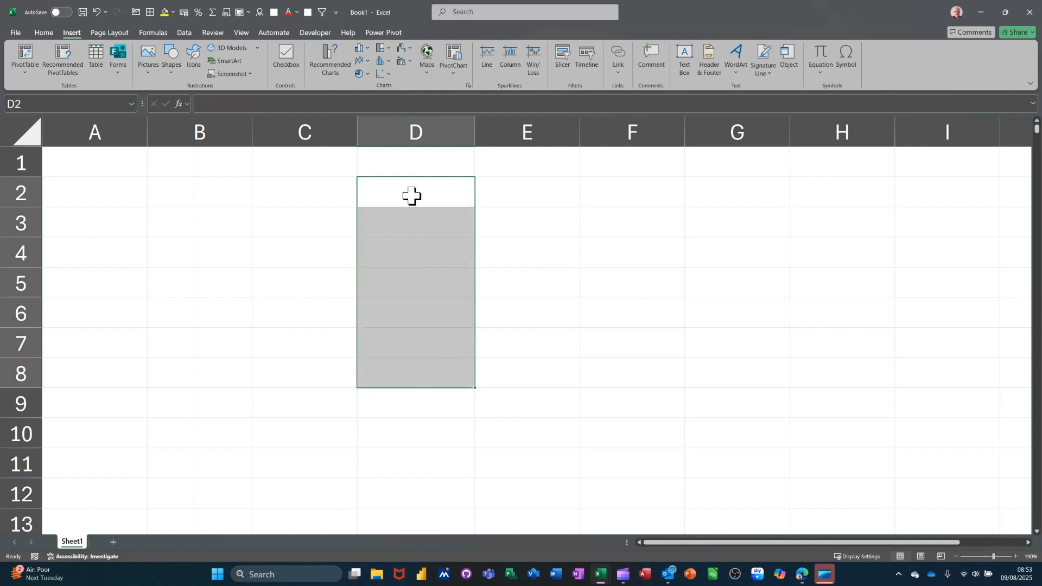
{"action": "left_click_drag", "start_coordinate": [409, 193], "coordinate": [402, 390]}
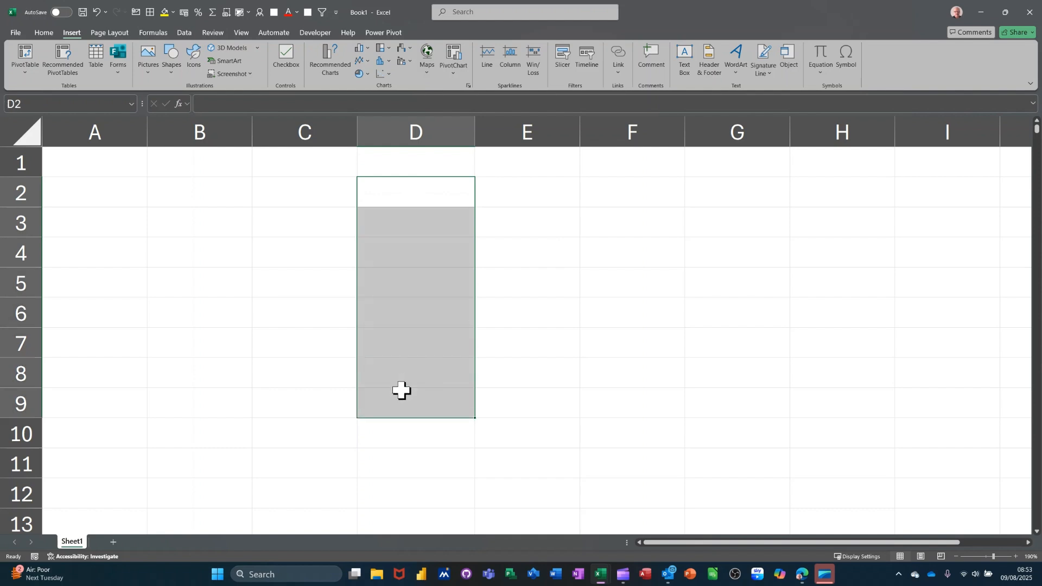
{"action": "key", "text": "ctrl+semicolon"}
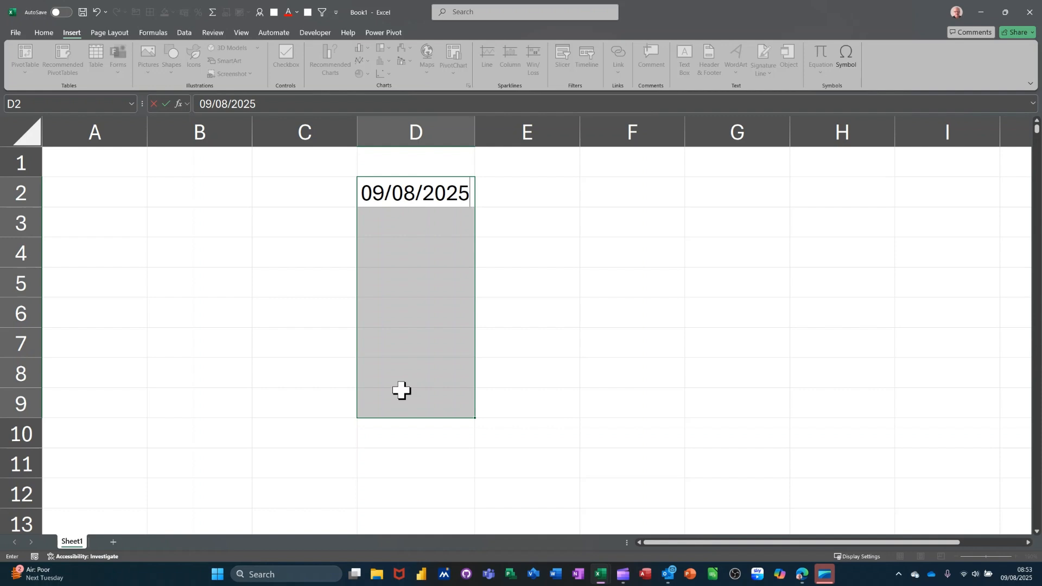
{"action": "key", "text": "ctrl+Return"}
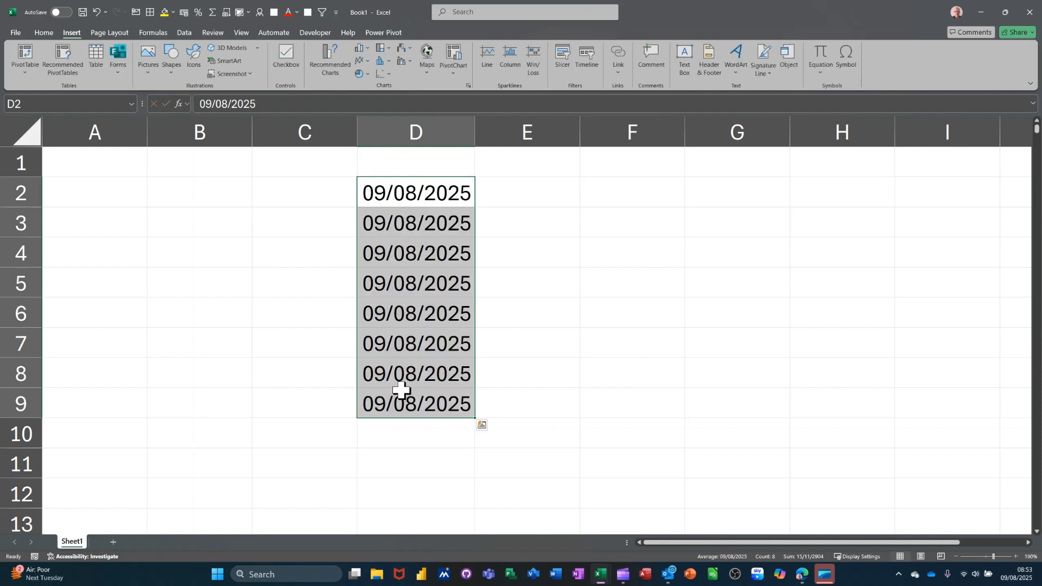